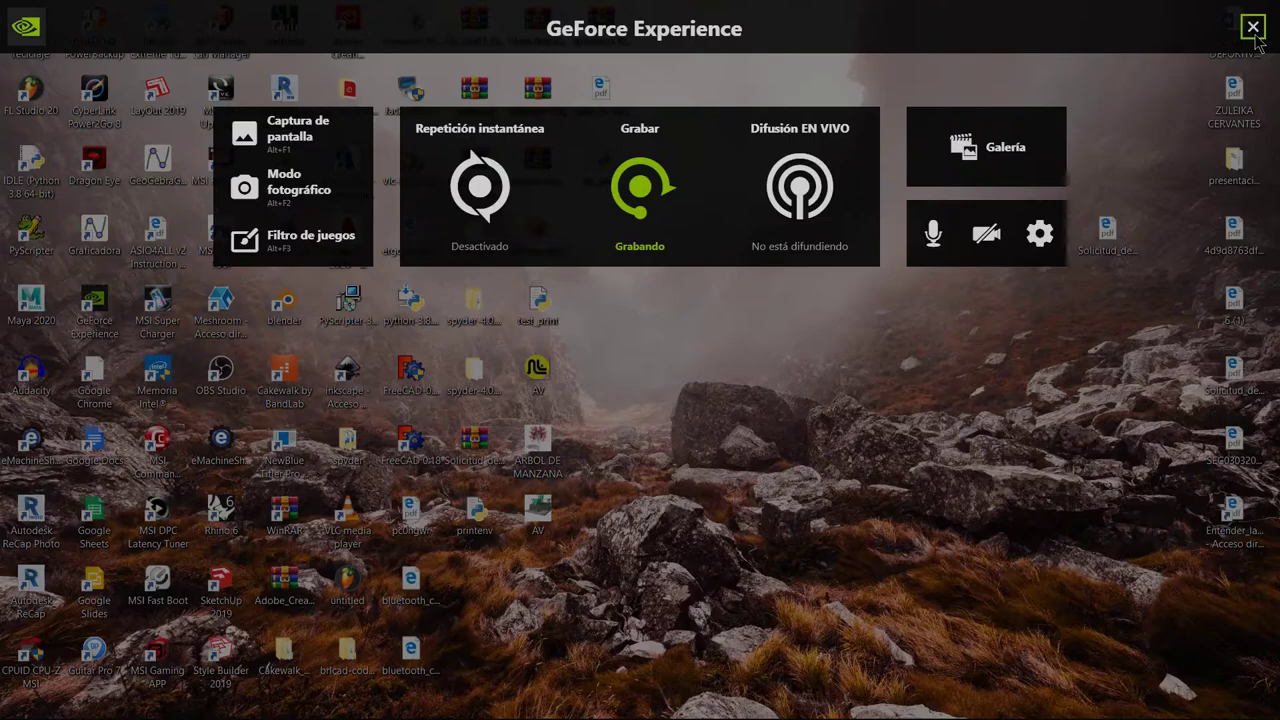
Close the GeForce Experience overlay and cancel the accidental desktop icon drop menu
{"action": "left_click", "coordinate": [1252, 27]}
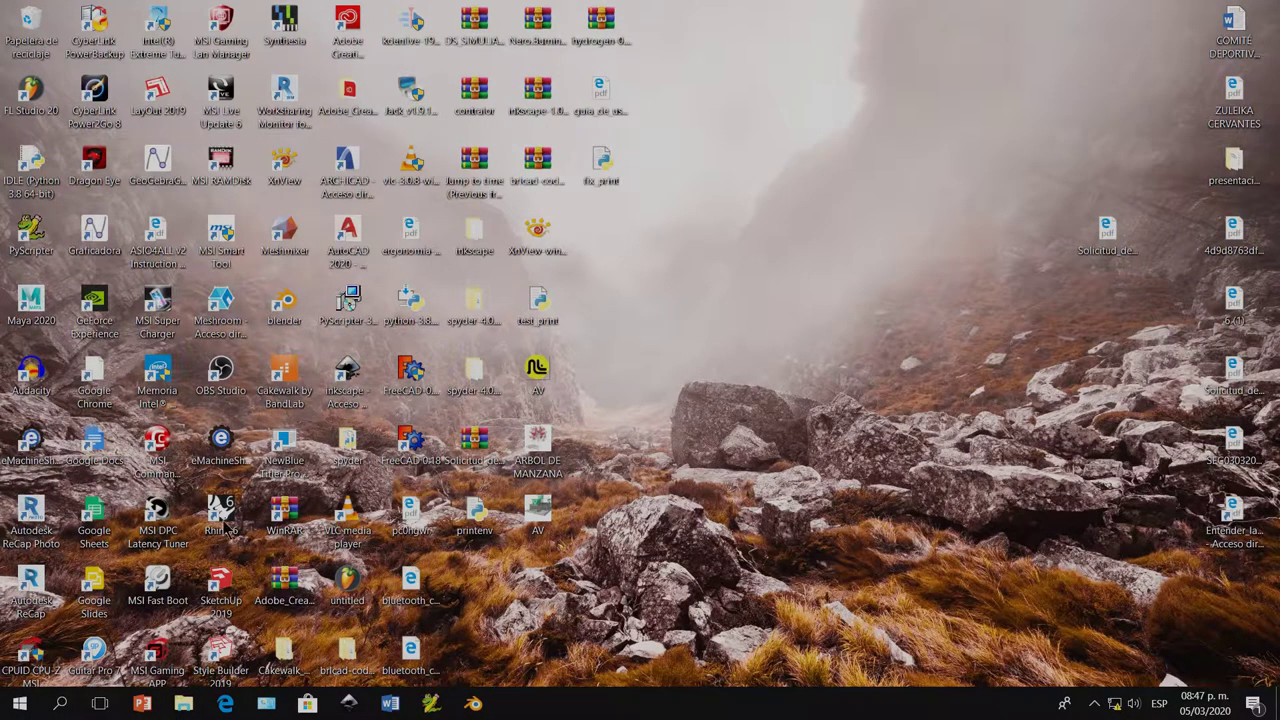
{"action": "right_click_drag", "start_coordinate": [222, 592], "coordinate": [222, 600]}
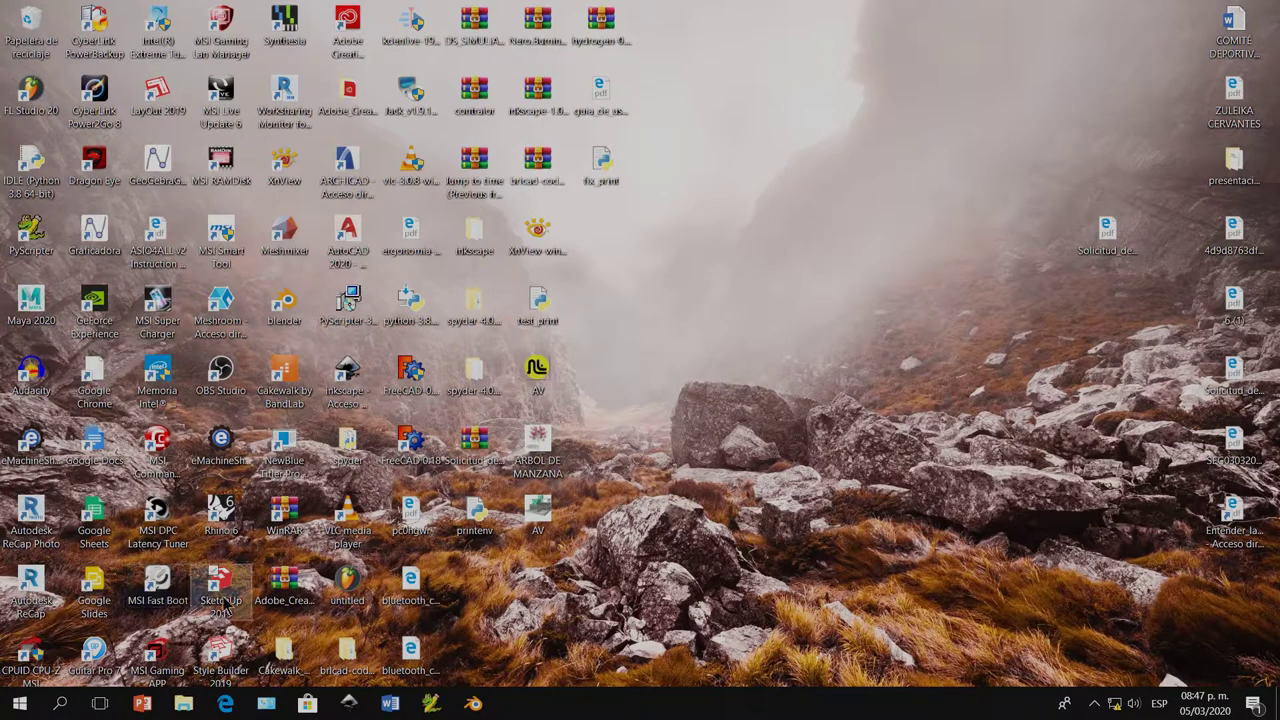
{"action": "key", "text": "Escape"}
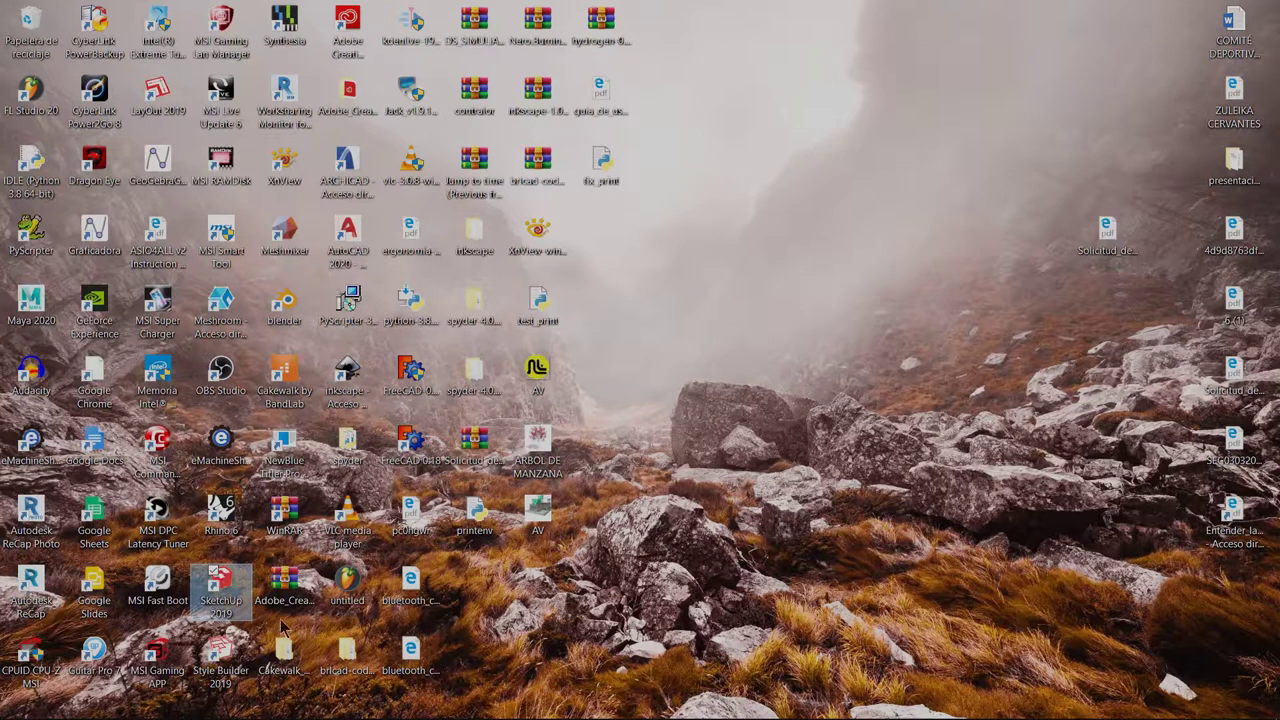
Launch SketchUp 2019 and open the recent AV model from the Welcome window
{"action": "double_click", "coordinate": [238, 610]}
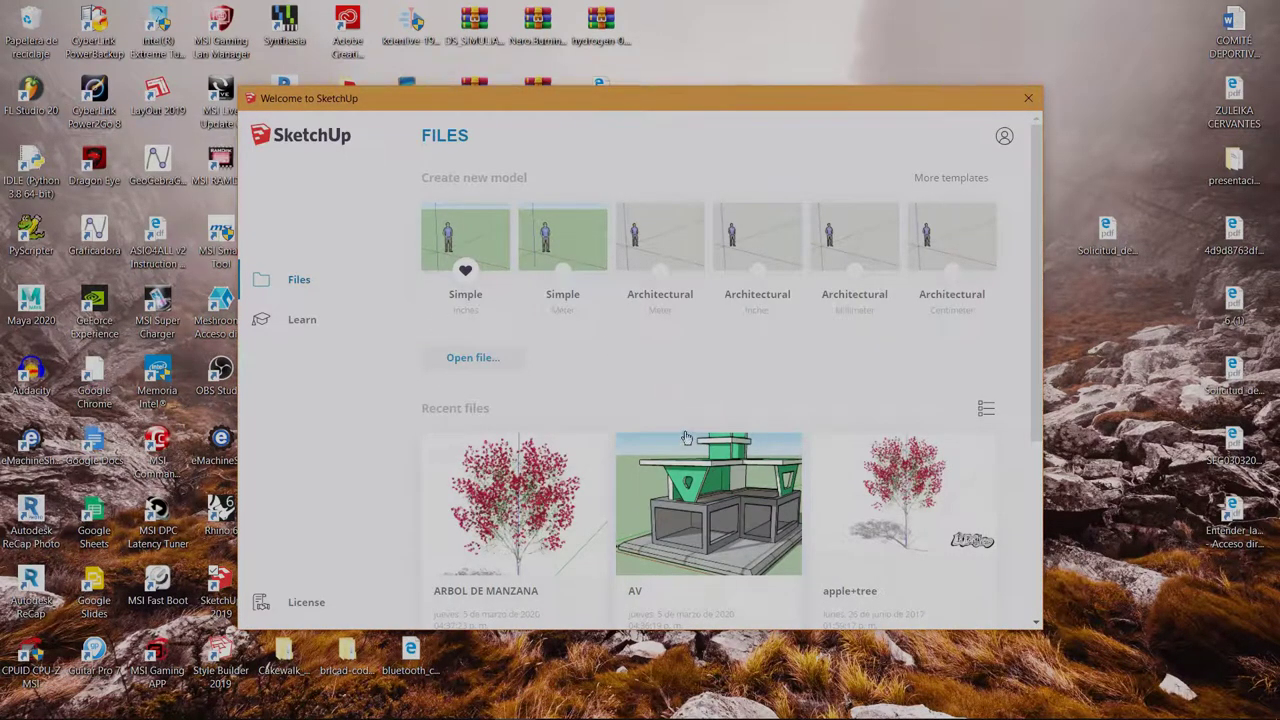
{"action": "left_click", "coordinate": [705, 532]}
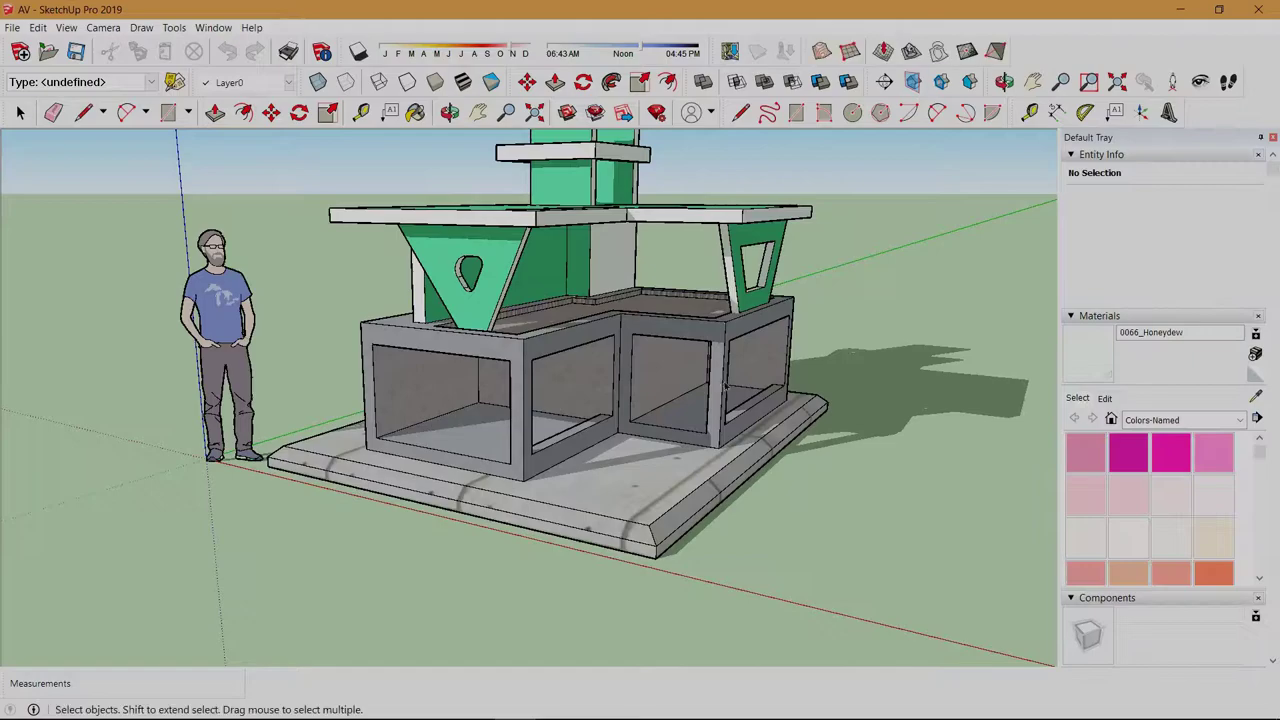
Orbit down onto the green roof slab's four openings and browse the Default Tray panels
{"action": "mouse_move", "coordinate": [737, 357]}
{"action": "middle_mouse_down"}
{"action": "mouse_move", "coordinate": [614, 474]}
{"action": "mouse_move", "coordinate": [716, 400]}
{"action": "middle_mouse_up"}
{"action": "left_click", "coordinate": [1258, 154]}
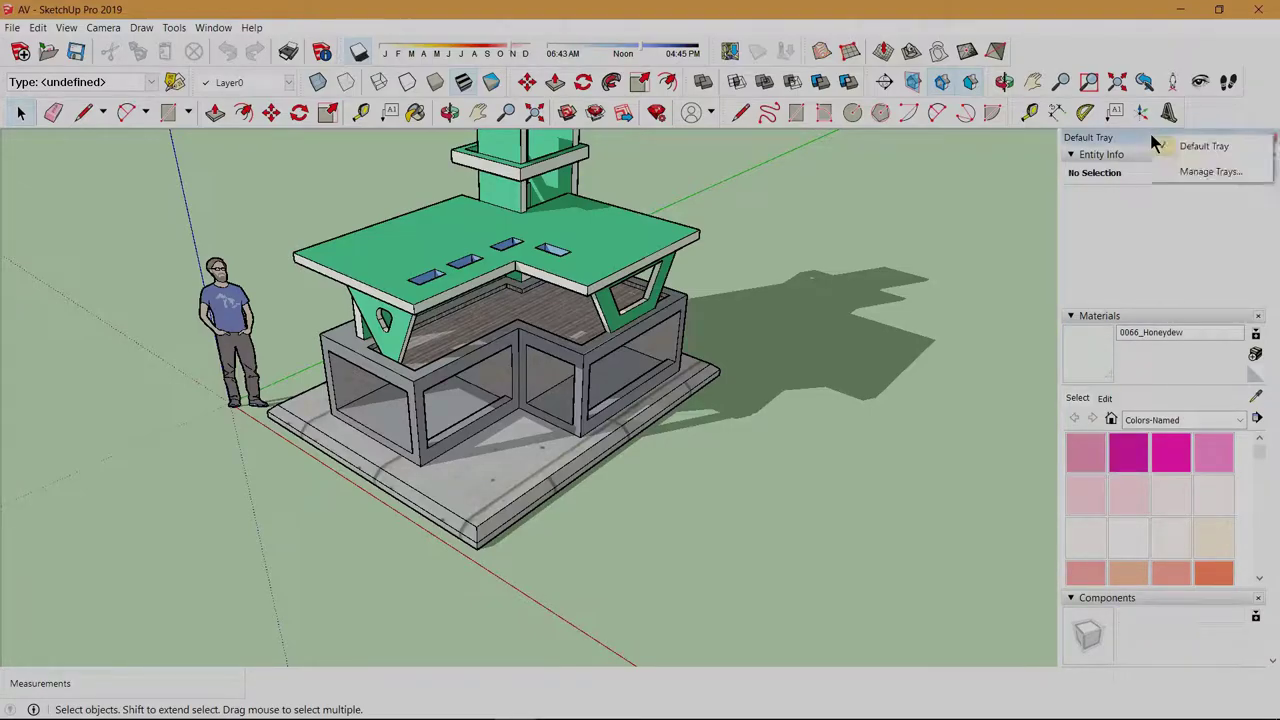
{"action": "scroll", "coordinate": [1136, 580], "scroll_direction": "down", "scroll_amount": 2}
{"action": "scroll", "coordinate": [1136, 582], "scroll_direction": "down", "scroll_amount": 2}
{"action": "scroll", "coordinate": [1135, 611], "scroll_direction": "down", "scroll_amount": 3}
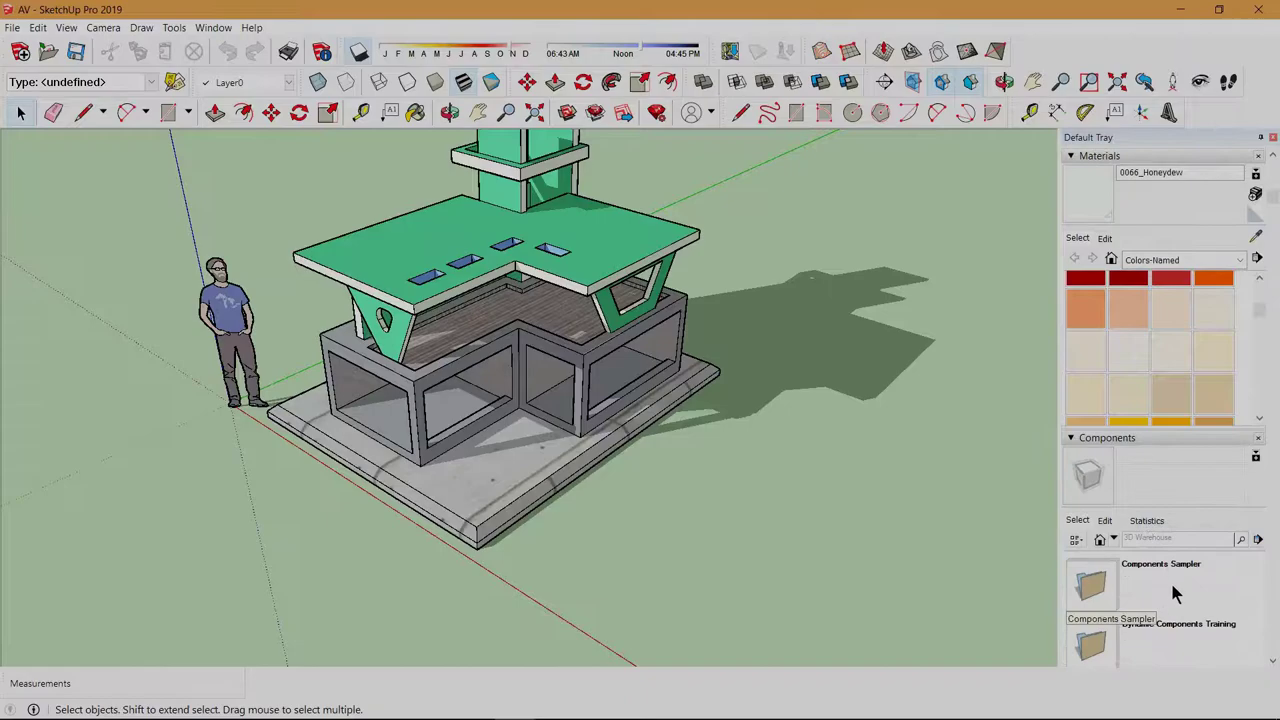
{"action": "scroll", "coordinate": [1170, 580], "scroll_direction": "down", "scroll_amount": 3}
{"action": "scroll", "coordinate": [1128, 572], "scroll_direction": "down", "scroll_amount": 2}
{"action": "scroll", "coordinate": [1126, 540], "scroll_direction": "down", "scroll_amount": 2}
{"action": "scroll", "coordinate": [1118, 450], "scroll_direction": "down", "scroll_amount": 2}
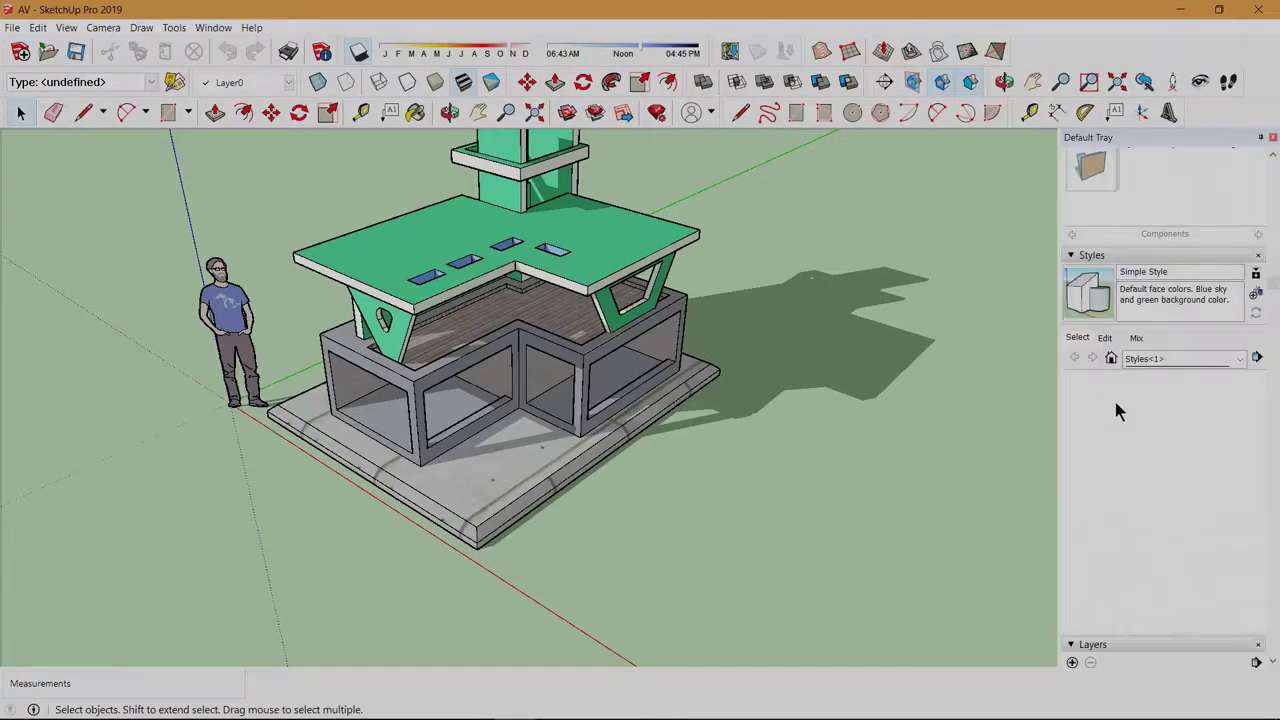
{"action": "scroll", "coordinate": [1120, 430], "scroll_direction": "down", "scroll_amount": 2}
{"action": "scroll", "coordinate": [1127, 480], "scroll_direction": "down", "scroll_amount": 2}
{"action": "scroll", "coordinate": [1127, 487], "scroll_direction": "down", "scroll_amount": 2}
{"action": "scroll", "coordinate": [1120, 560], "scroll_direction": "down", "scroll_amount": 3}
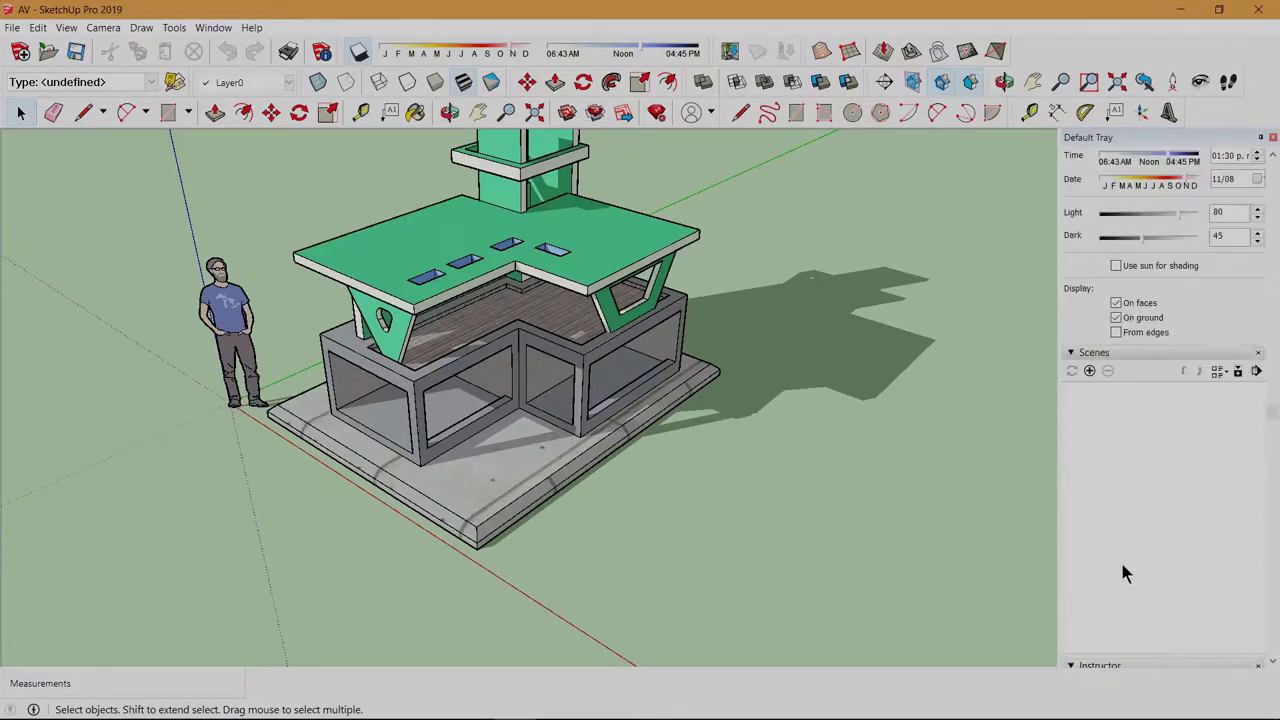
{"action": "scroll", "coordinate": [1120, 560], "scroll_direction": "down", "scroll_amount": 2}
{"action": "scroll", "coordinate": [1113, 540], "scroll_direction": "up", "scroll_amount": 5}
{"action": "scroll", "coordinate": [1113, 540], "scroll_direction": "up", "scroll_amount": 3}
{"action": "scroll", "coordinate": [1115, 521], "scroll_direction": "up", "scroll_amount": 2}
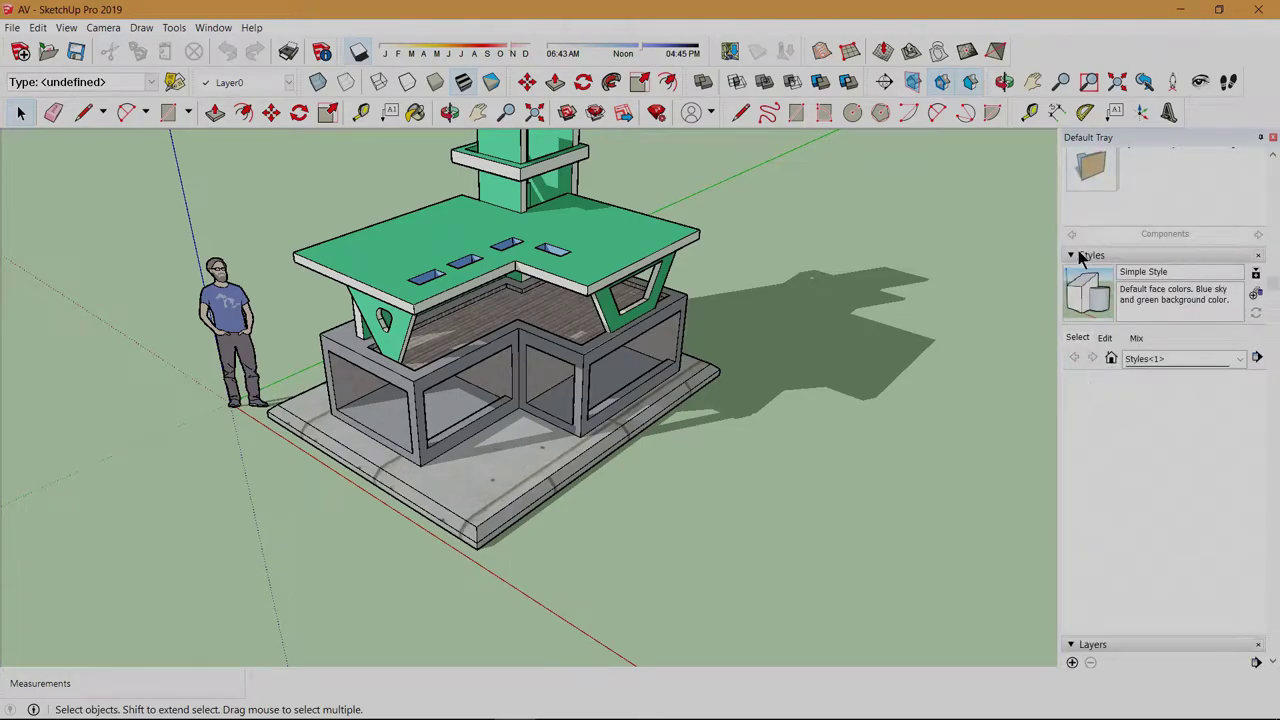
{"action": "scroll", "coordinate": [1120, 225], "scroll_direction": "up", "scroll_amount": 3}
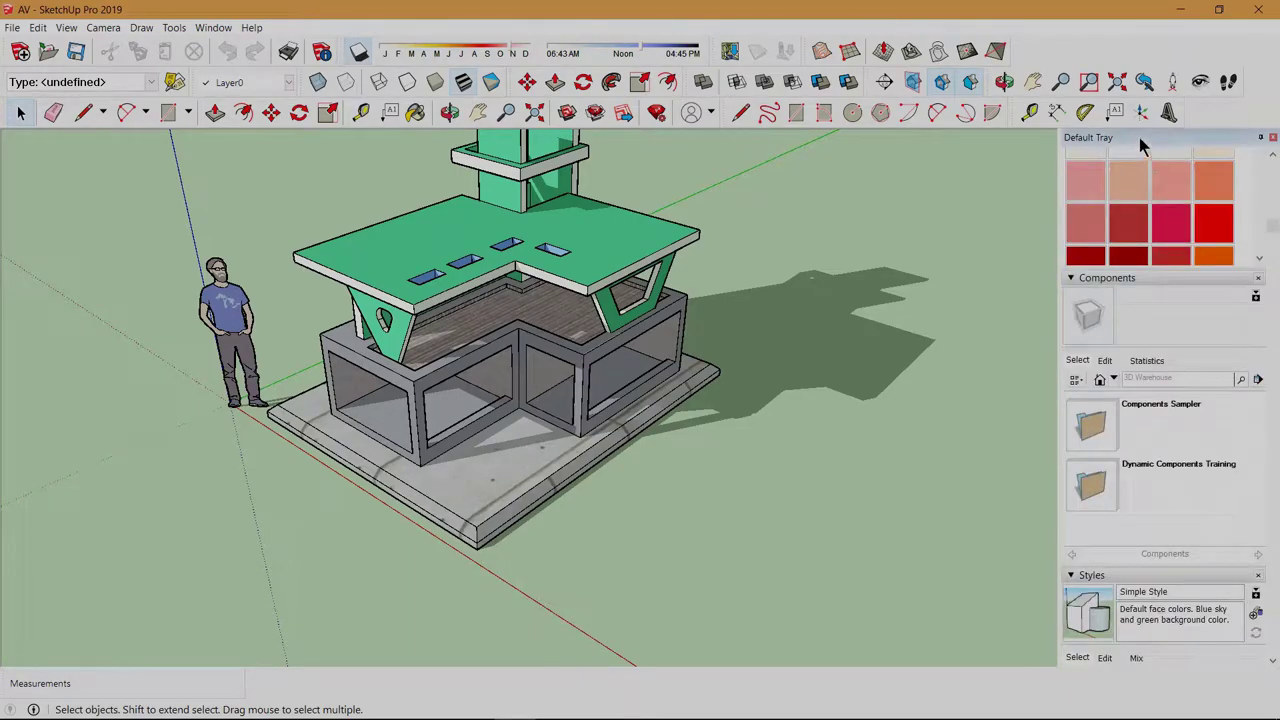
Toggle the Styles panel for the Default Tray in Manage Trays so Layers follows Components
{"action": "right_click", "coordinate": [1143, 139]}
{"action": "left_click", "coordinate": [1180, 172]}
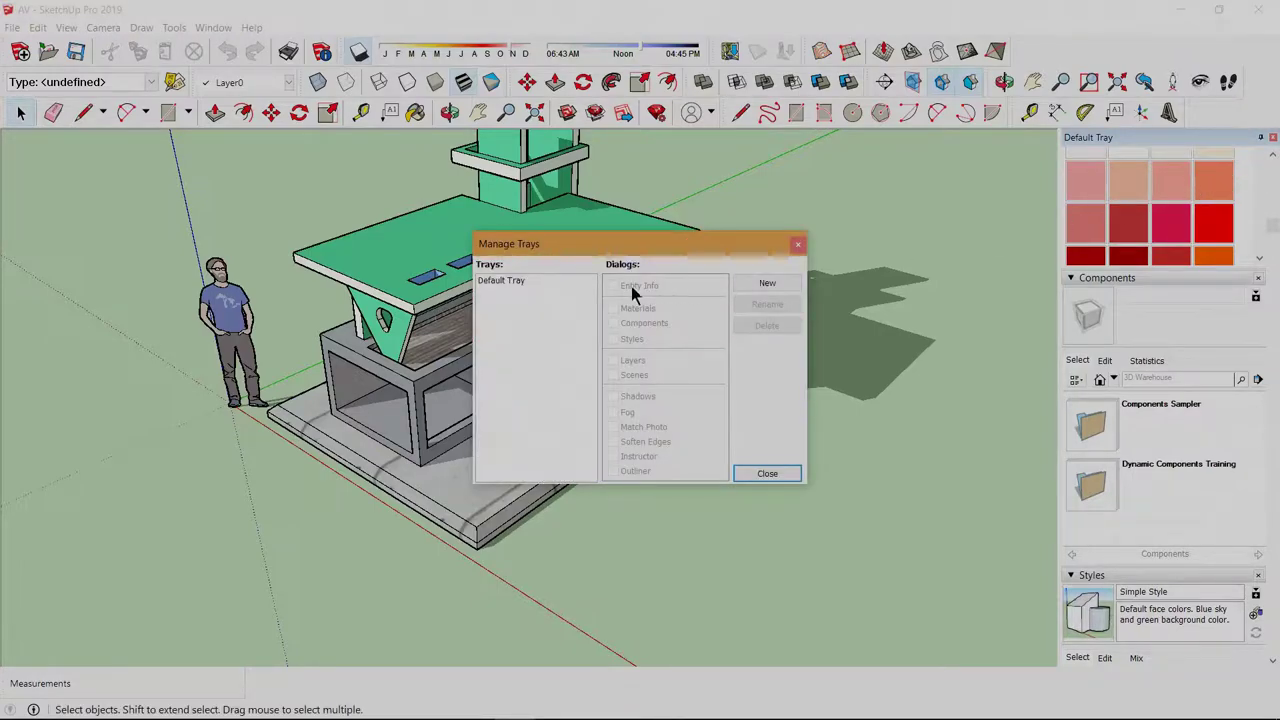
{"action": "left_click", "coordinate": [508, 281]}
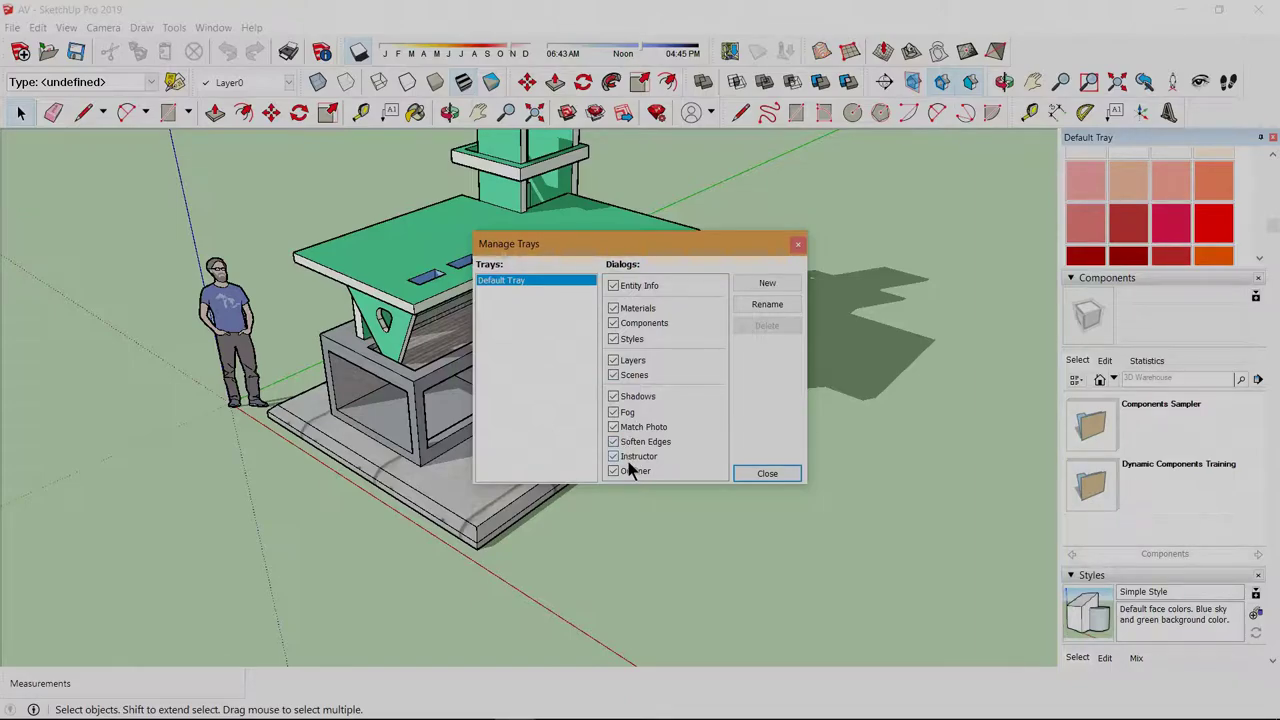
{"action": "left_click", "coordinate": [614, 339]}
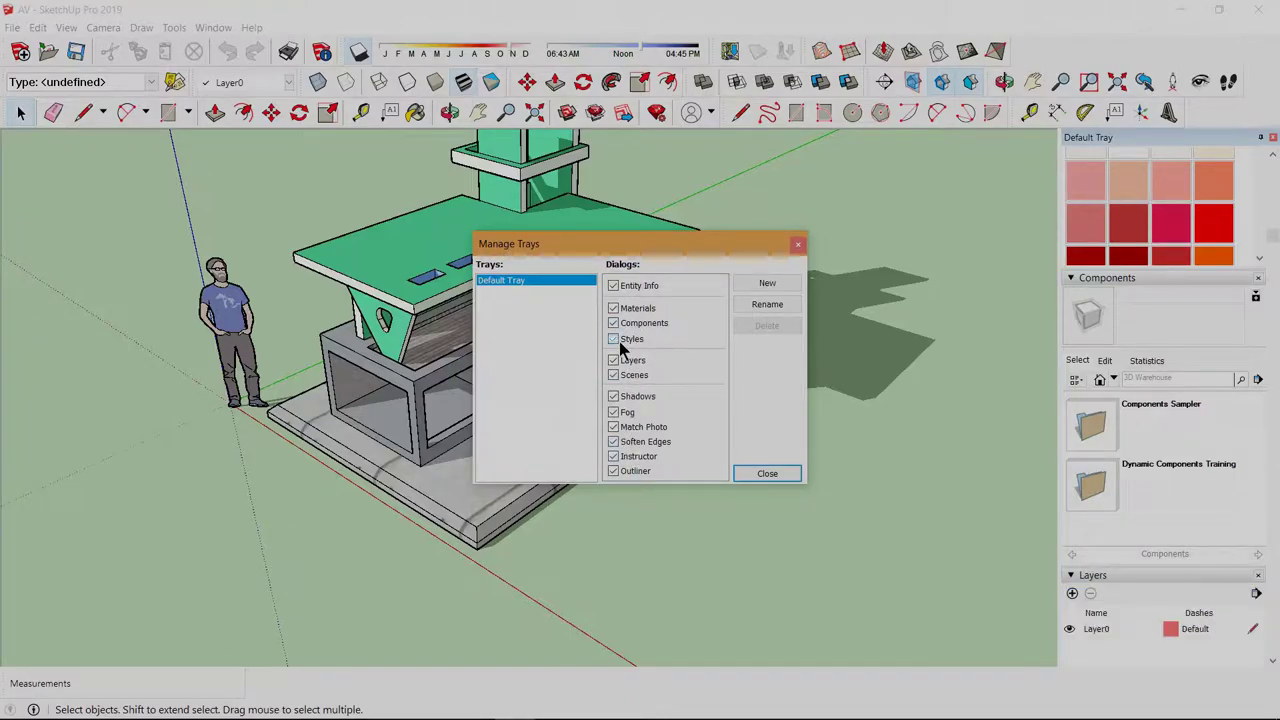
{"action": "left_click", "coordinate": [614, 339]}
{"action": "left_click", "coordinate": [766, 474]}
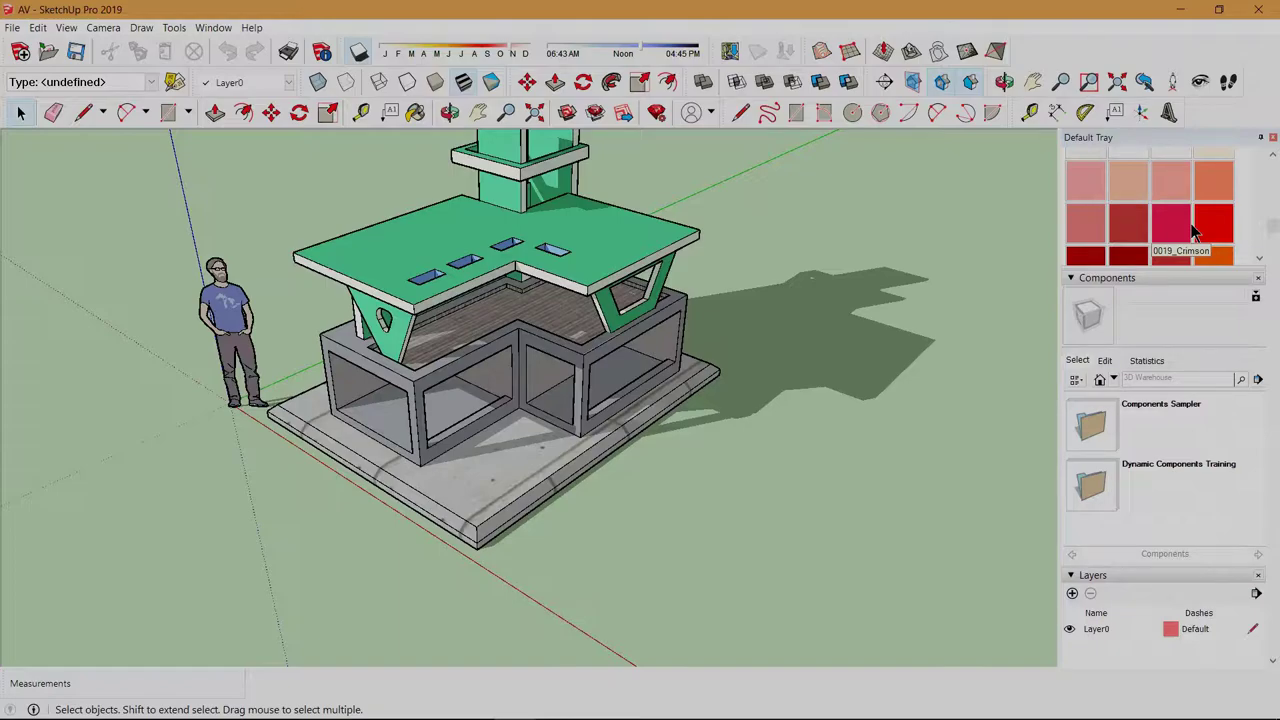
Scroll the Default Tray down until the Styles panel with Simple Style is visible
{"action": "scroll", "coordinate": [1110, 445], "scroll_direction": "down", "scroll_amount": 3}
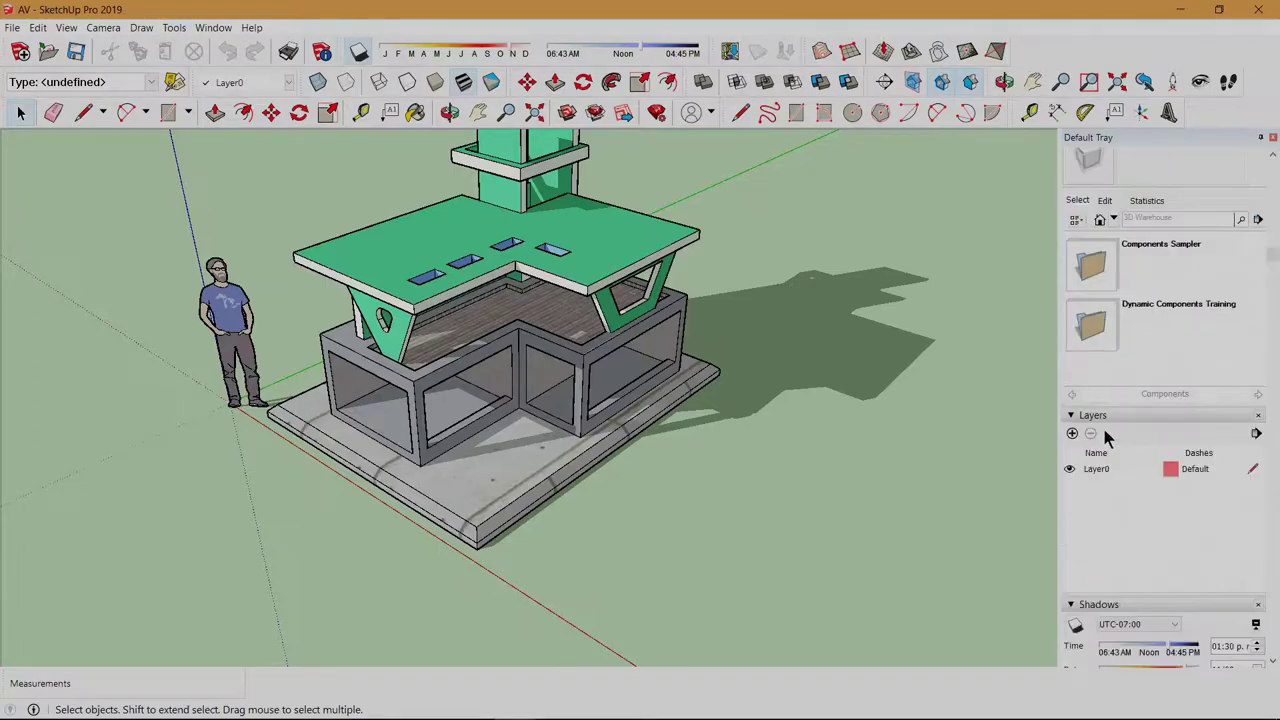
{"action": "scroll", "coordinate": [1110, 480], "scroll_direction": "down", "scroll_amount": 2}
{"action": "scroll", "coordinate": [1100, 560], "scroll_direction": "down", "scroll_amount": 3}
{"action": "scroll", "coordinate": [1090, 500], "scroll_direction": "down", "scroll_amount": 2}
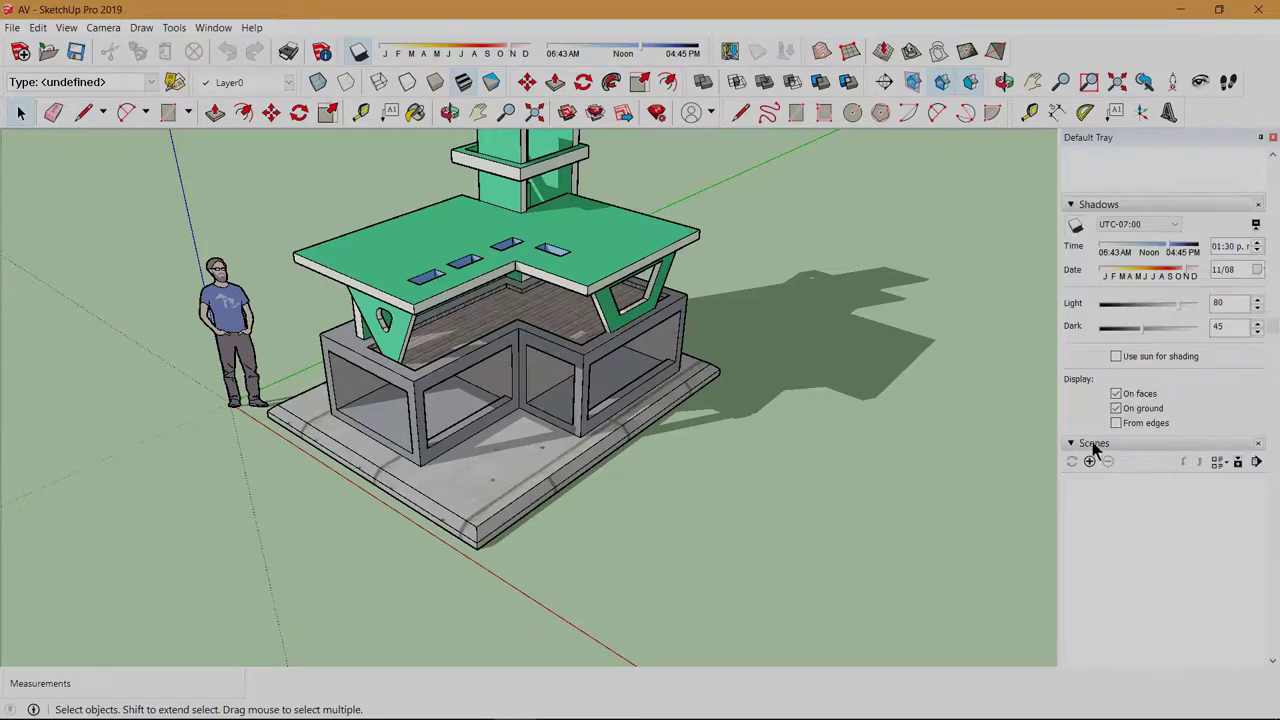
{"action": "scroll", "coordinate": [1100, 430], "scroll_direction": "up", "scroll_amount": 2}
{"action": "scroll", "coordinate": [1105, 445], "scroll_direction": "up", "scroll_amount": 2}
{"action": "scroll", "coordinate": [1109, 461], "scroll_direction": "up", "scroll_amount": 3}
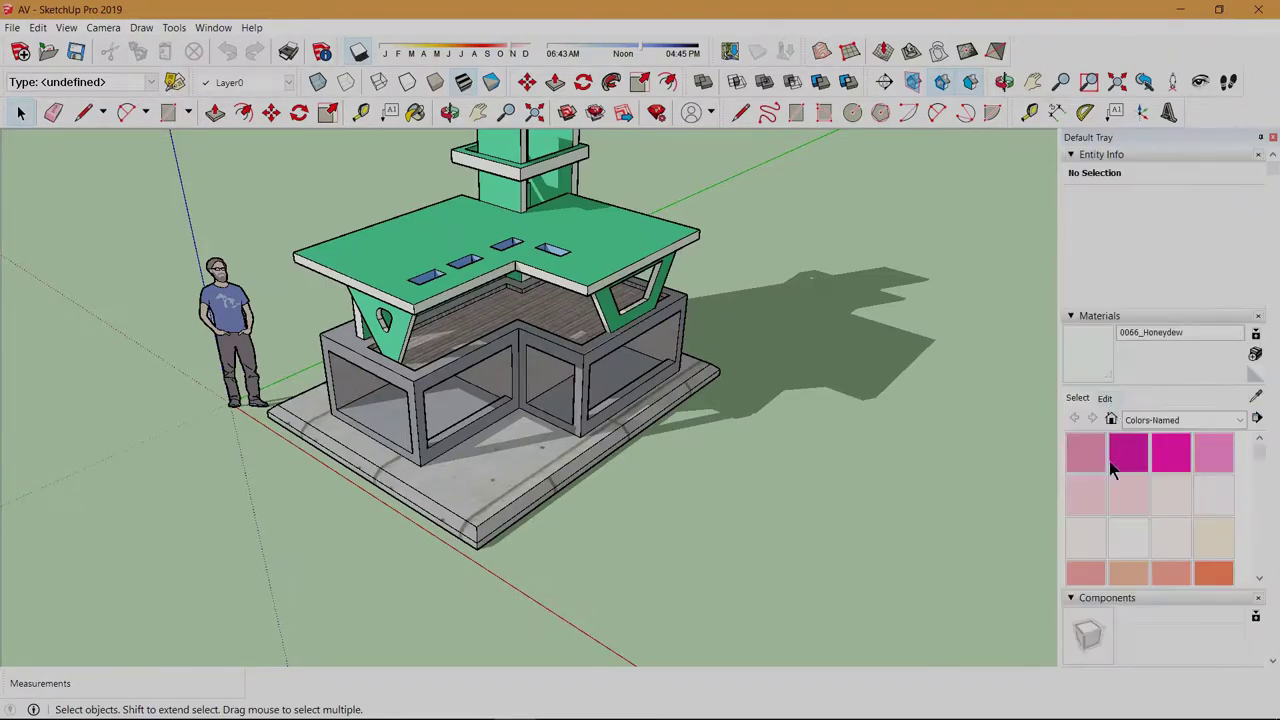
{"action": "scroll", "coordinate": [1109, 466], "scroll_direction": "down", "scroll_amount": 2}
{"action": "scroll", "coordinate": [1109, 466], "scroll_direction": "down", "scroll_amount": 2}
{"action": "scroll", "coordinate": [1109, 466], "scroll_direction": "down", "scroll_amount": 2}
{"action": "scroll", "coordinate": [1111, 592], "scroll_direction": "down", "scroll_amount": 3}
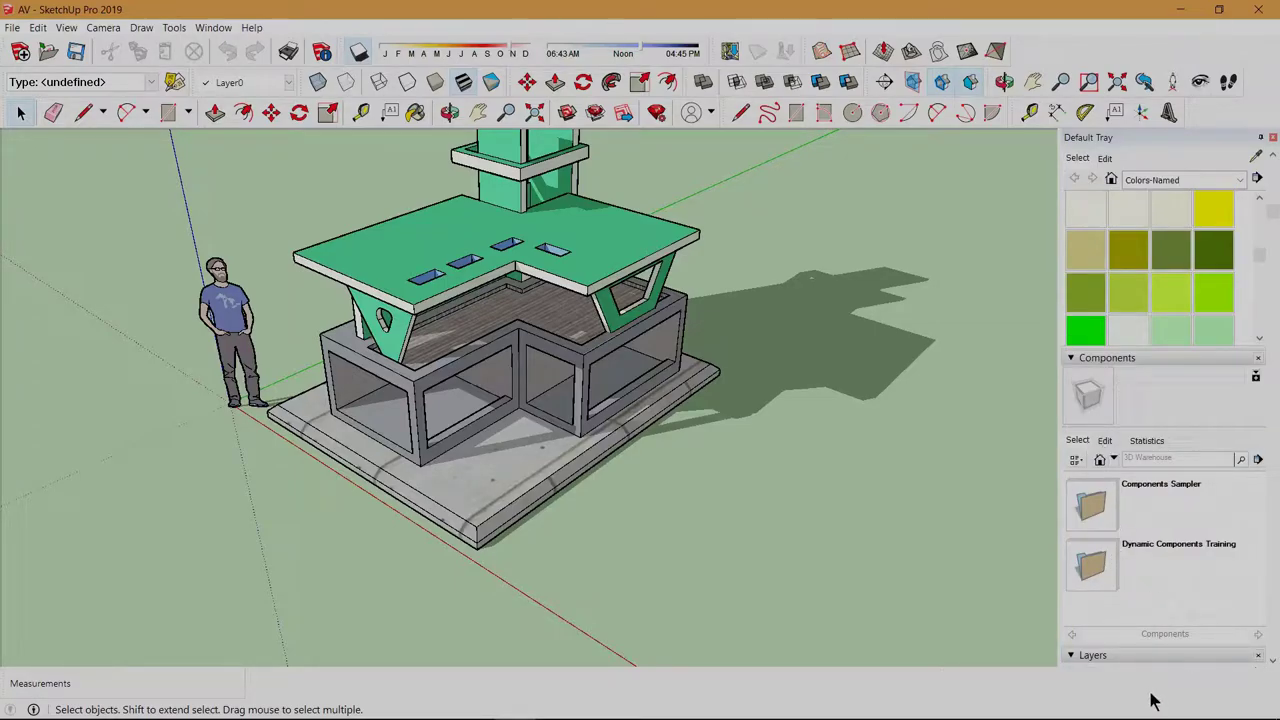
{"action": "scroll", "coordinate": [1140, 630], "scroll_direction": "down", "scroll_amount": 3}
{"action": "scroll", "coordinate": [1131, 609], "scroll_direction": "down", "scroll_amount": 3}
{"action": "scroll", "coordinate": [1131, 609], "scroll_direction": "down", "scroll_amount": 3}
{"action": "scroll", "coordinate": [1150, 607], "scroll_direction": "down", "scroll_amount": 3}
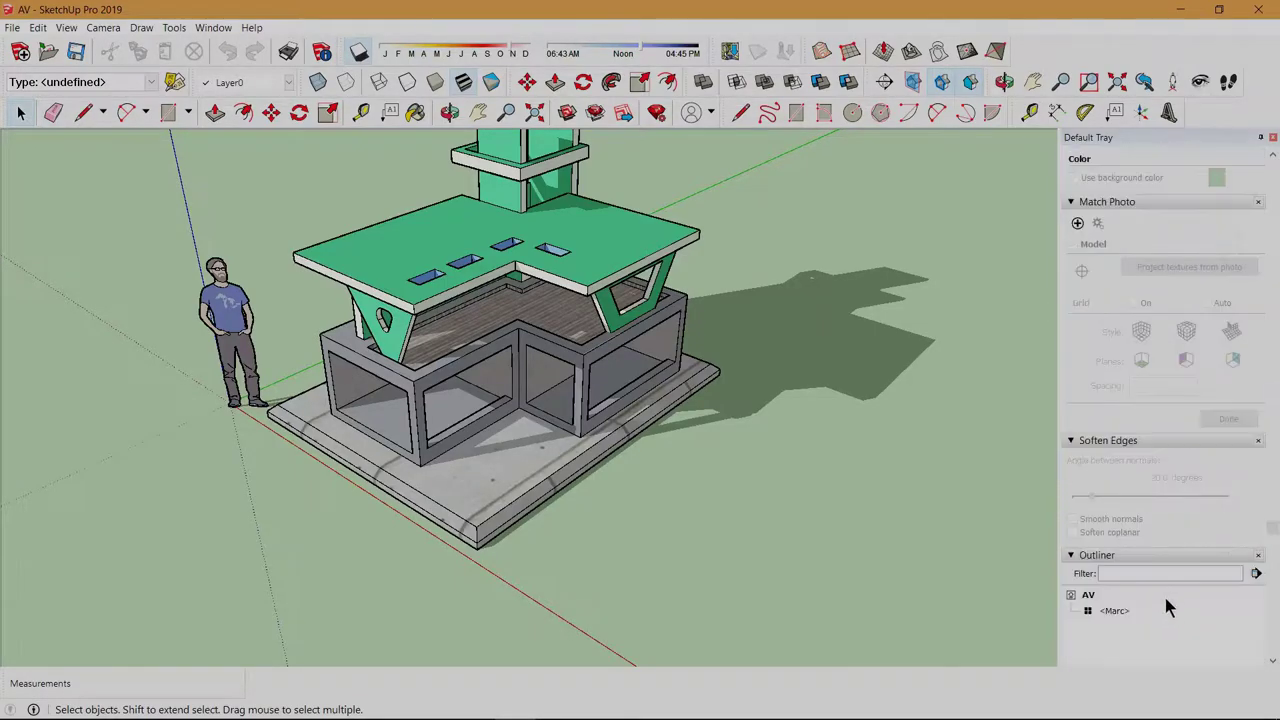
{"action": "scroll", "coordinate": [1190, 590], "scroll_direction": "up", "scroll_amount": 5}
{"action": "scroll", "coordinate": [1105, 428], "scroll_direction": "down", "scroll_amount": 1}
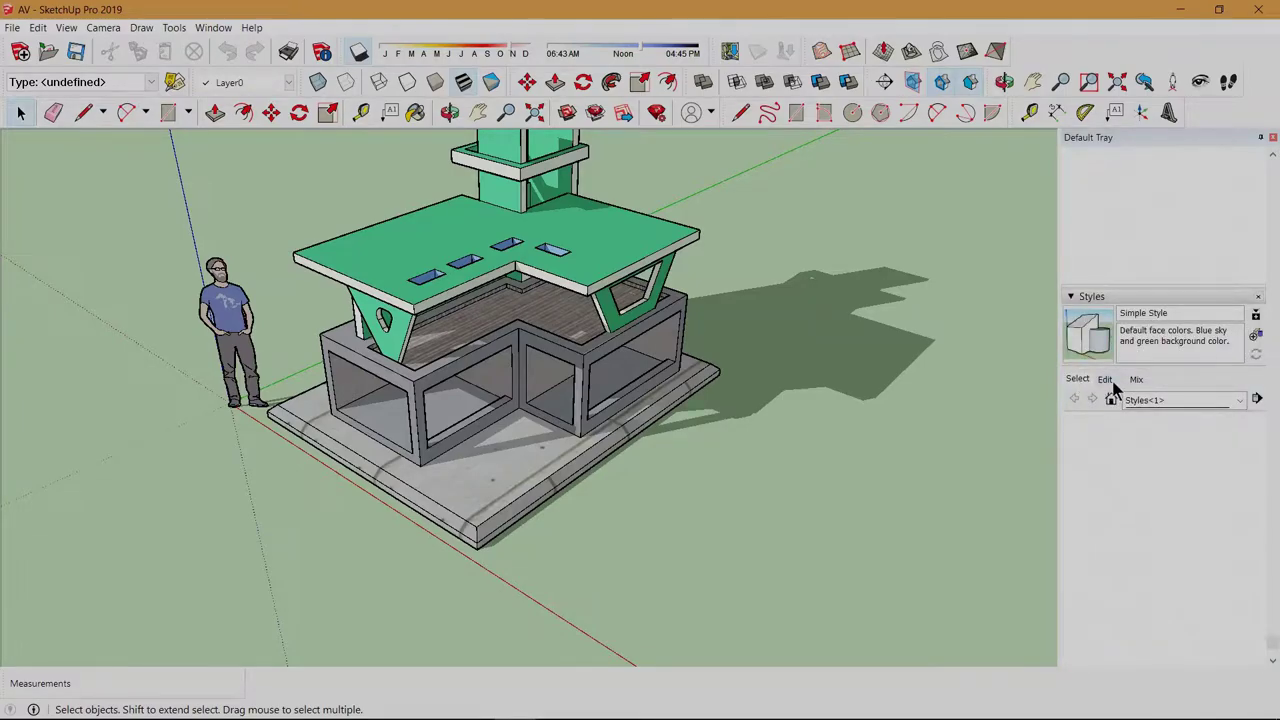
Show the Simple Style's Edit > Watermark settings and orbit to a higher, closer view
{"action": "left_click", "coordinate": [1104, 380]}
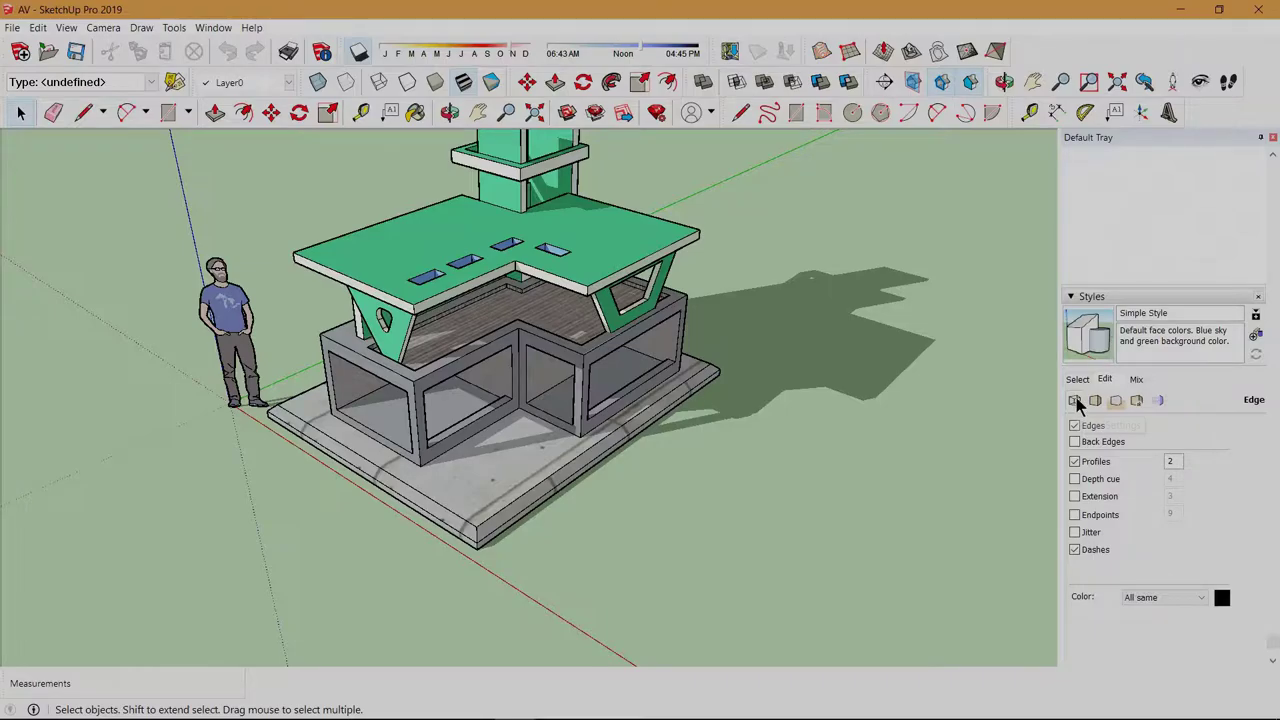
{"action": "left_click", "coordinate": [1139, 402]}
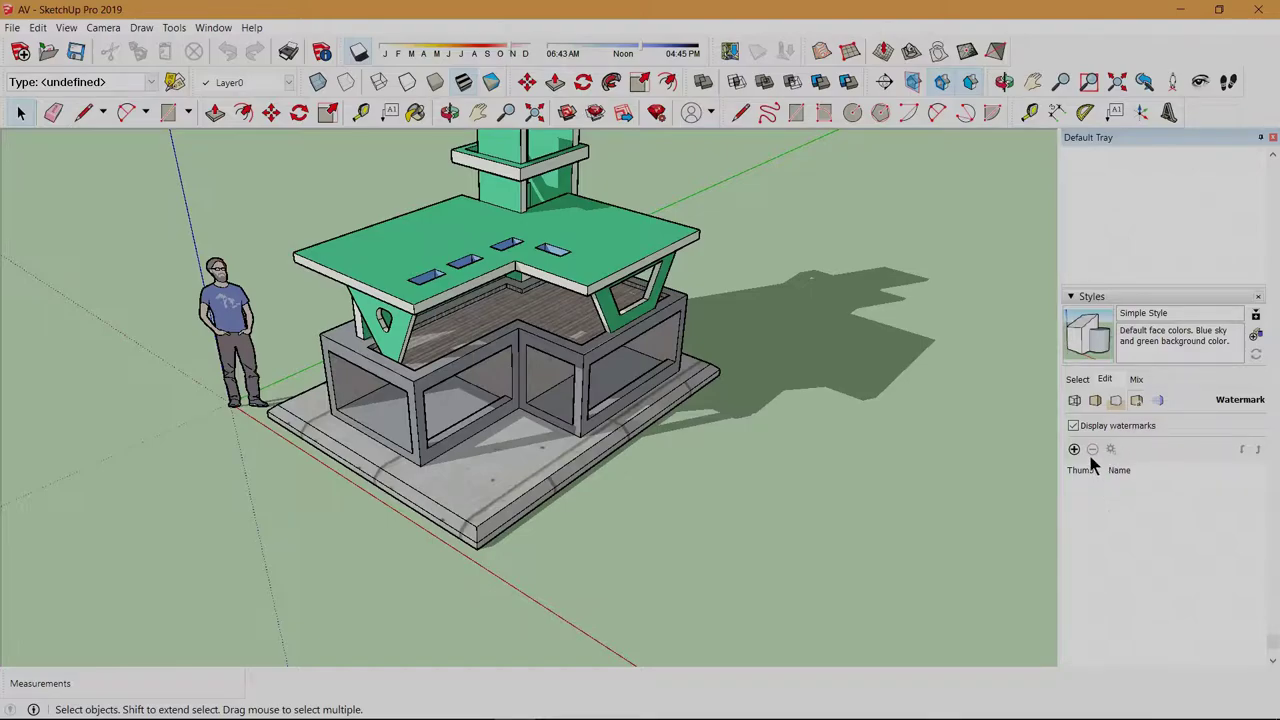
{"action": "middle_click_drag", "start_coordinate": [628, 530], "coordinate": [905, 451]}
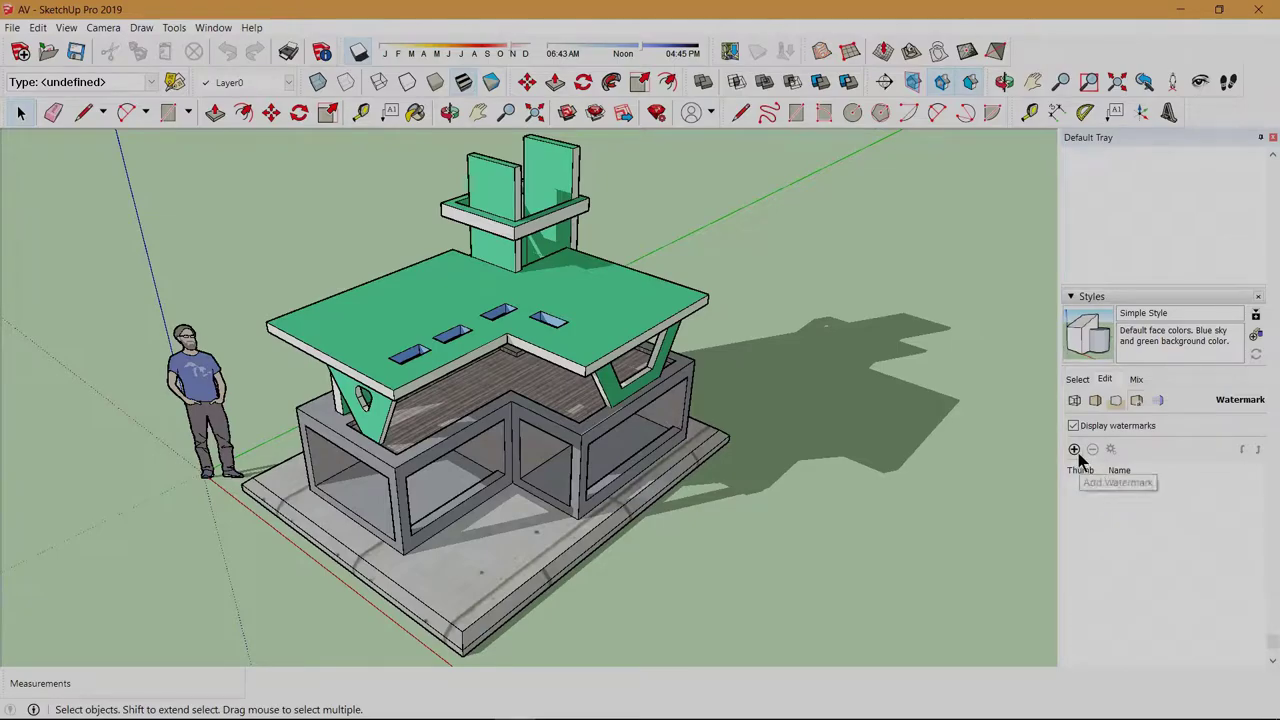
Add the AV image as a new watermark named 'LOGO'
{"action": "left_click", "coordinate": [1075, 450]}
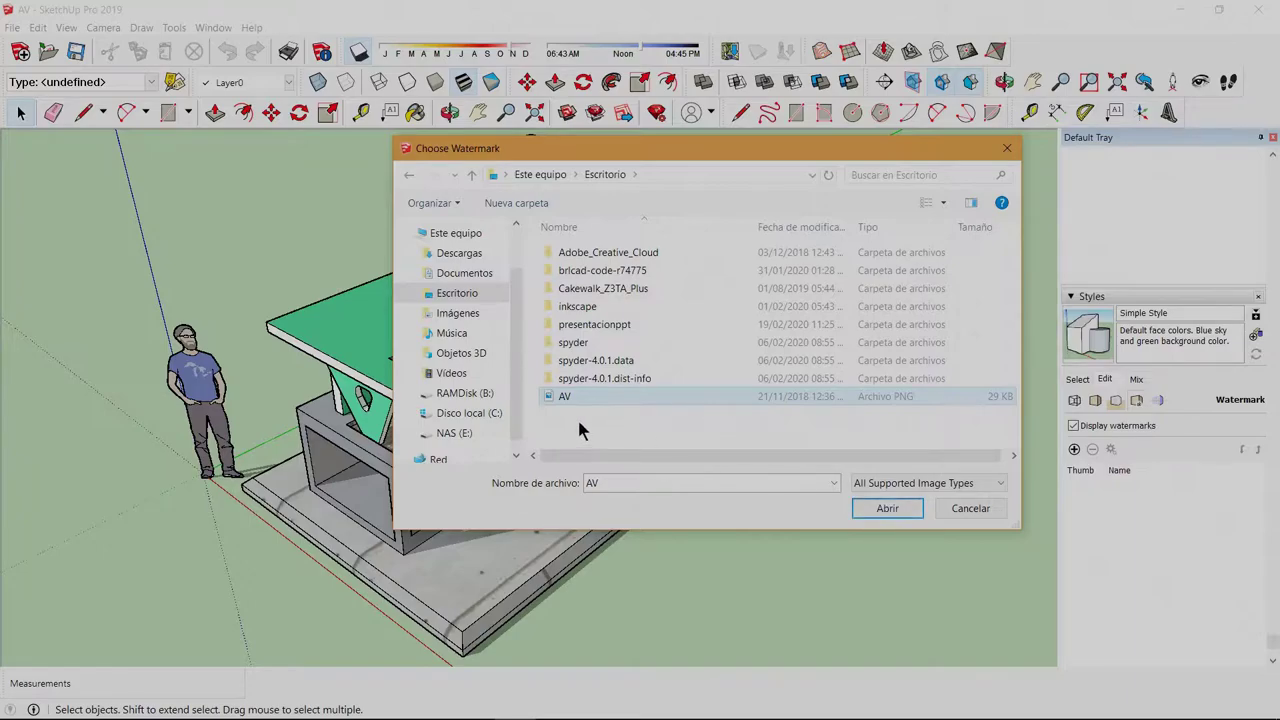
{"action": "left_click", "coordinate": [885, 508]}
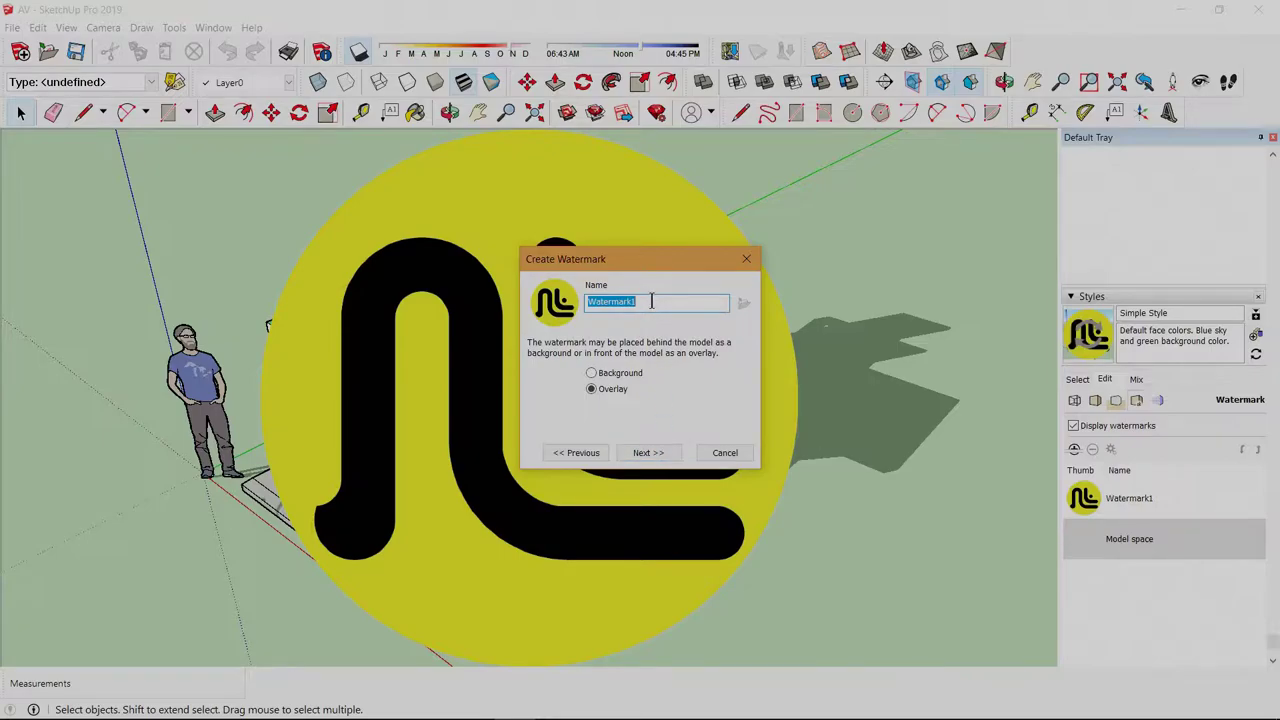
{"action": "type", "text": "LOGO"}
{"action": "left_click", "coordinate": [648, 454]}
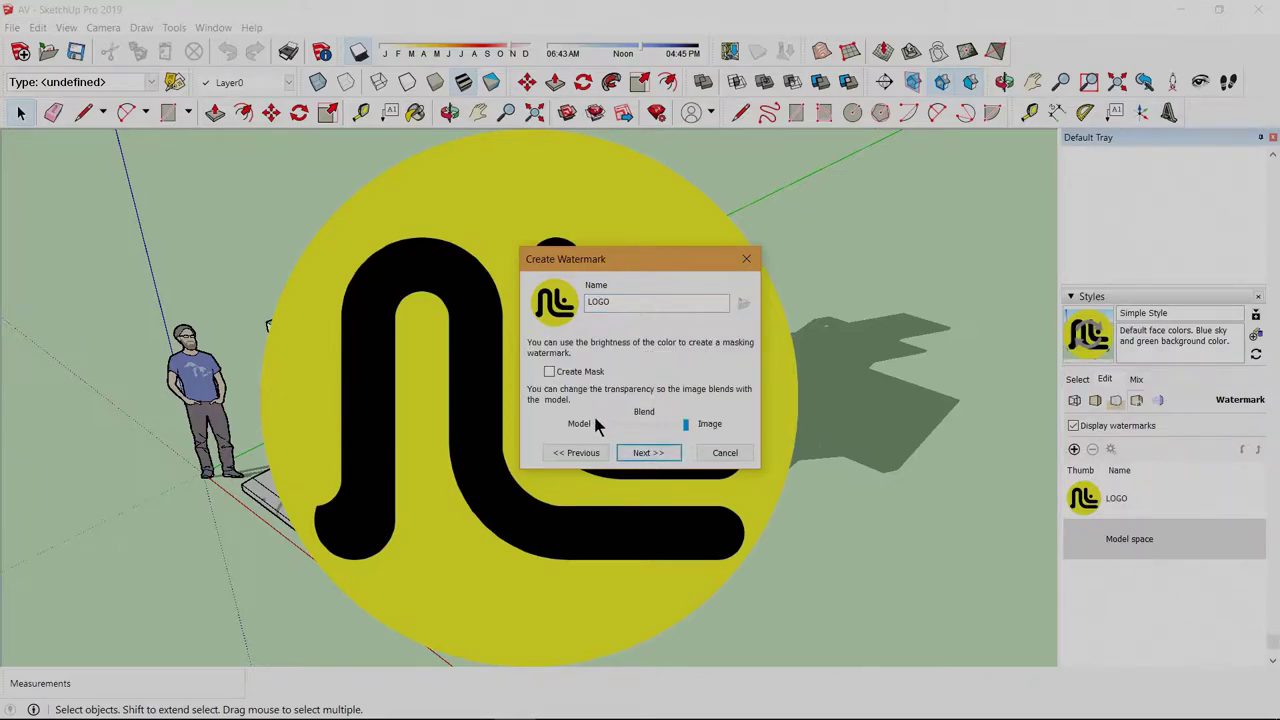
Position the LOGO watermark in the bottom-right screen corner at a reduced scale
{"action": "left_click", "coordinate": [648, 454]}
{"action": "left_click", "coordinate": [533, 394]}
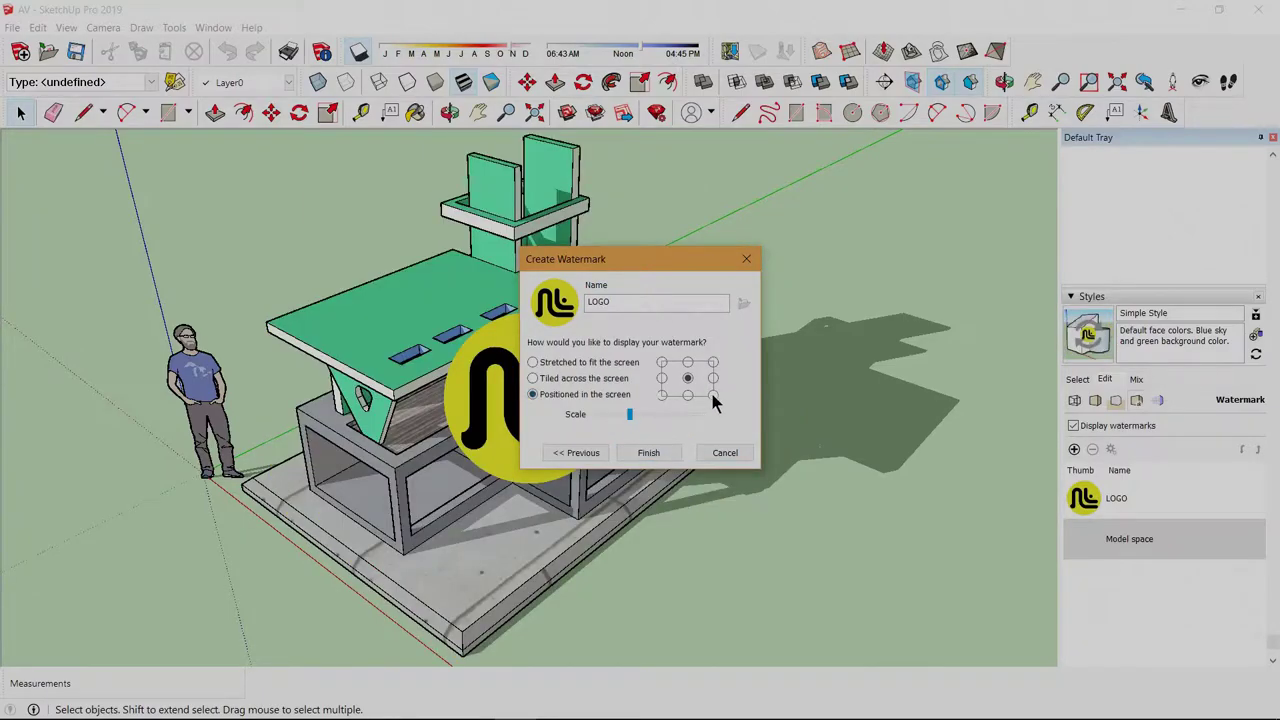
{"action": "left_click", "coordinate": [713, 395]}
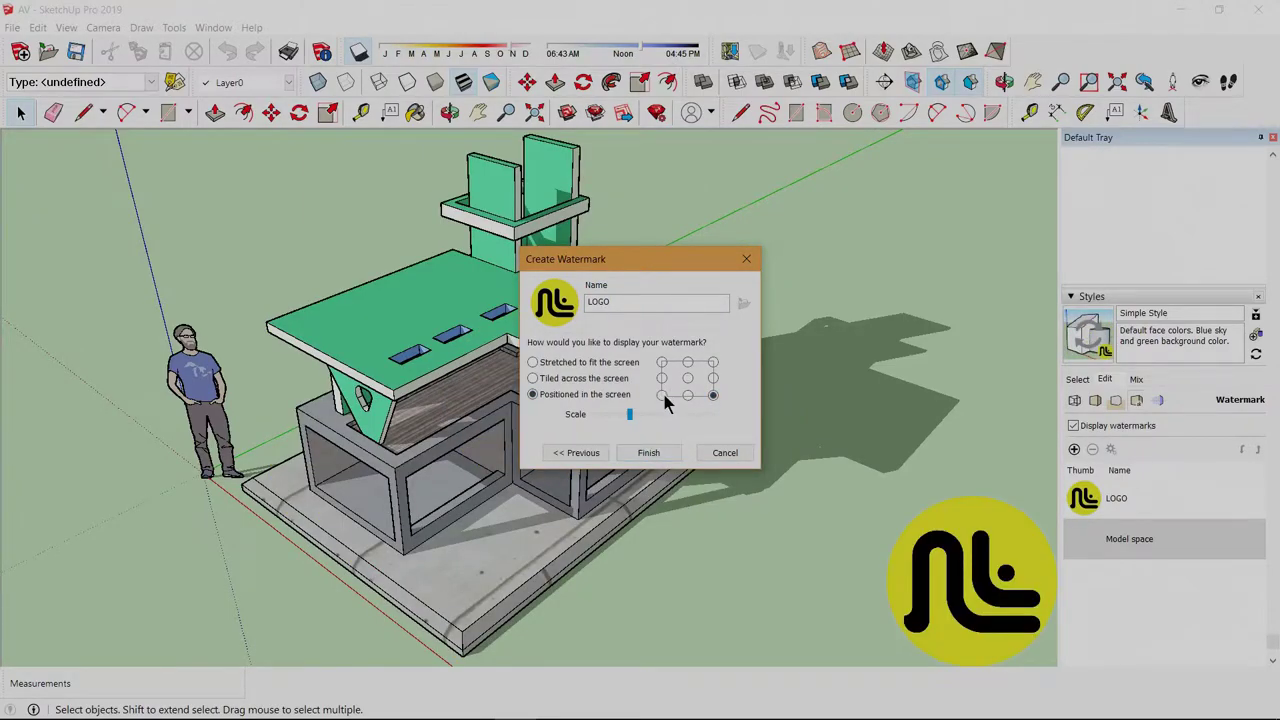
{"action": "left_click", "coordinate": [662, 395]}
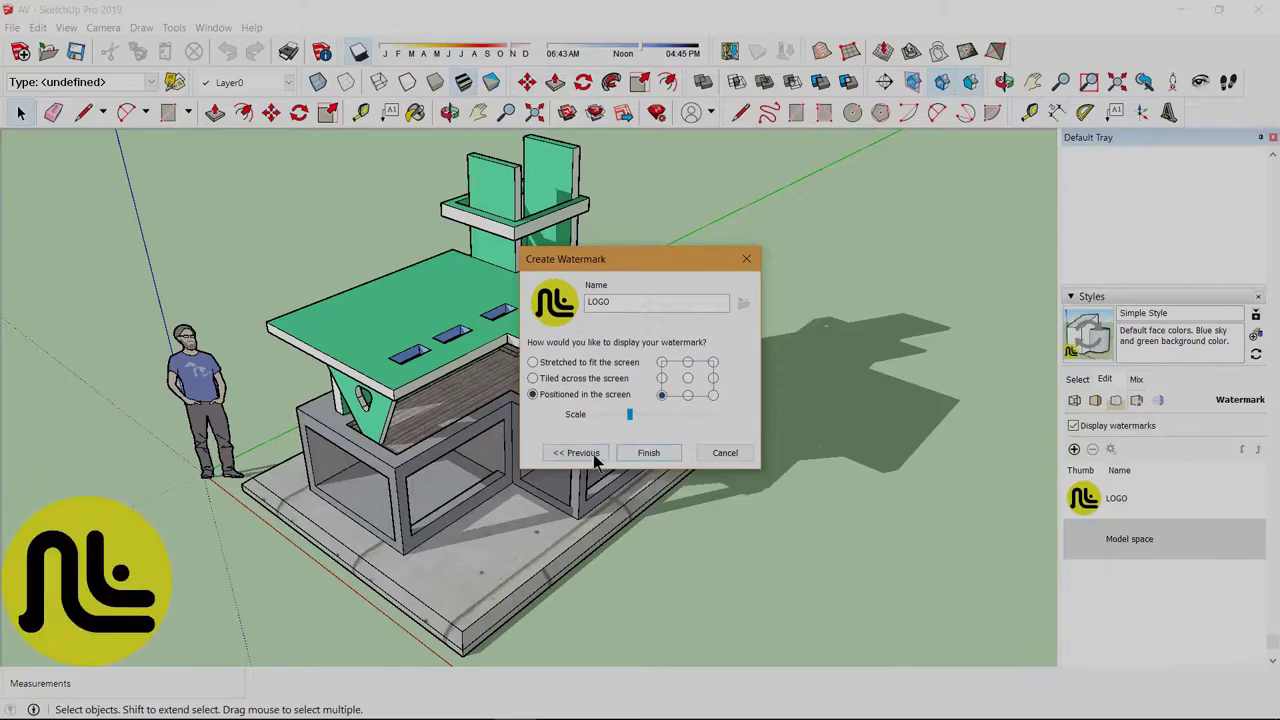
{"action": "left_click", "coordinate": [711, 396]}
{"action": "left_click", "coordinate": [662, 362]}
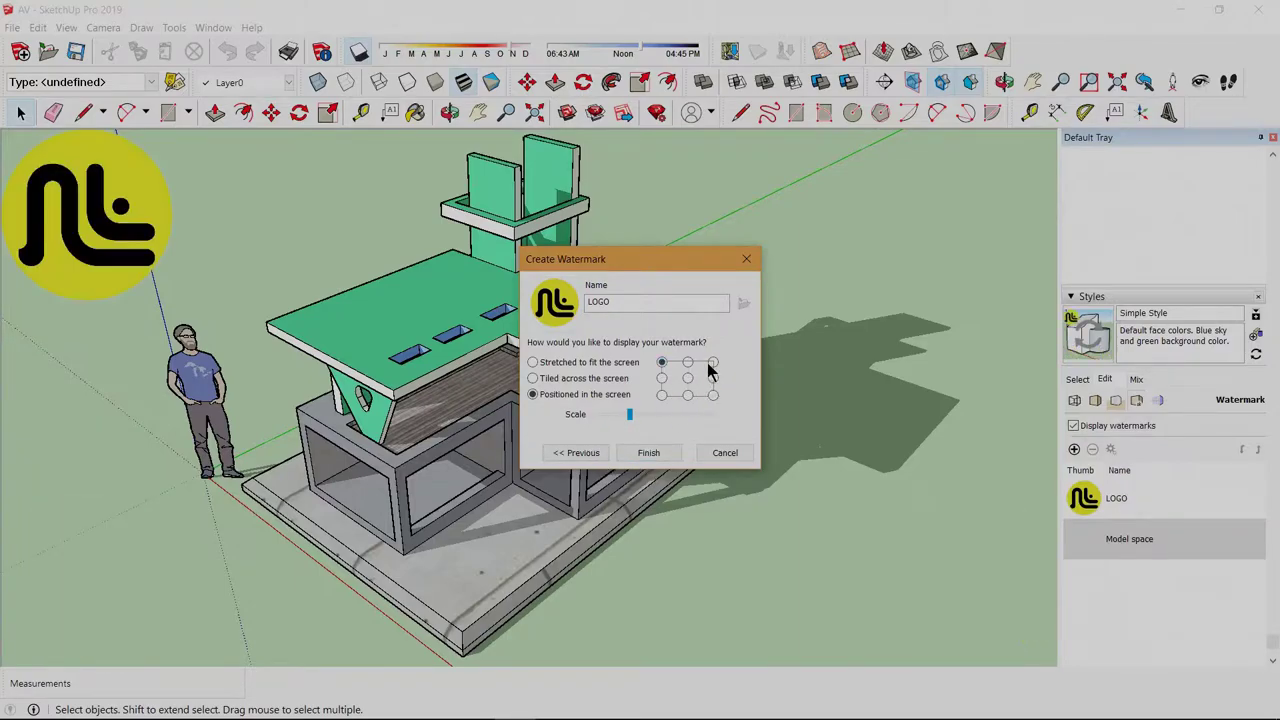
{"action": "left_click", "coordinate": [713, 395]}
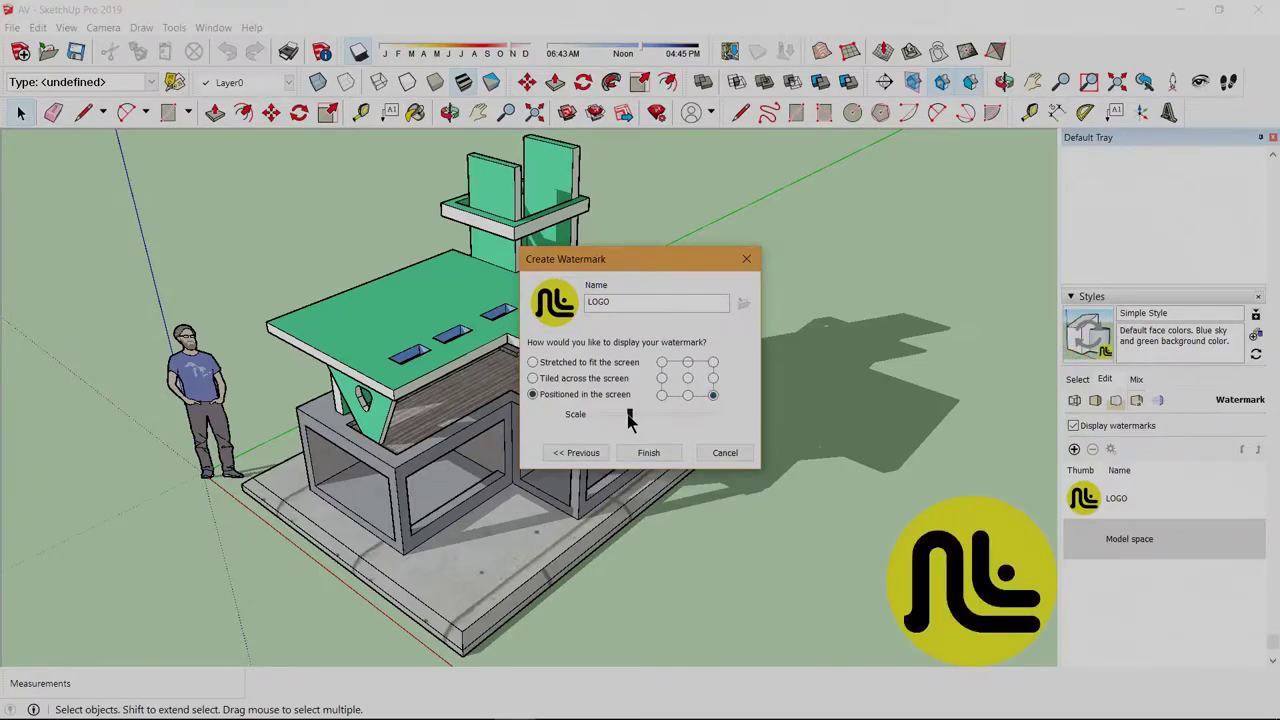
{"action": "left_click_drag", "start_coordinate": [624, 416], "coordinate": [614, 417]}
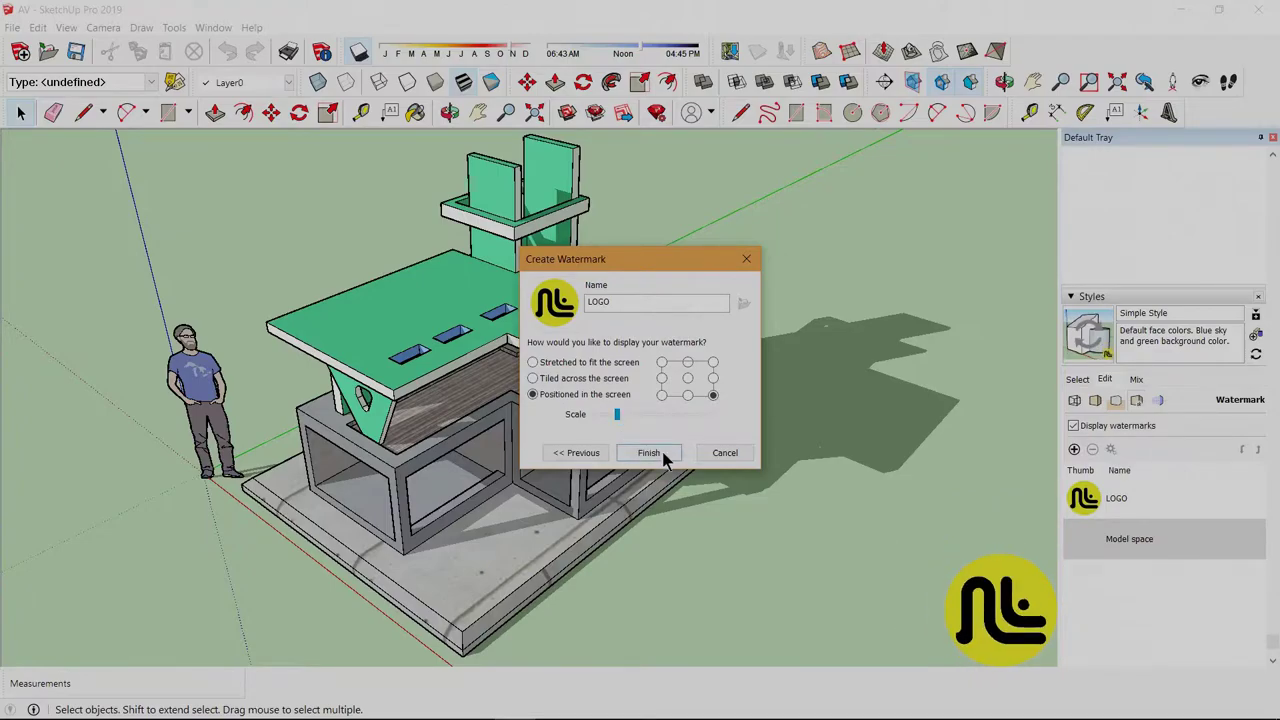
{"action": "left_click", "coordinate": [649, 453]}
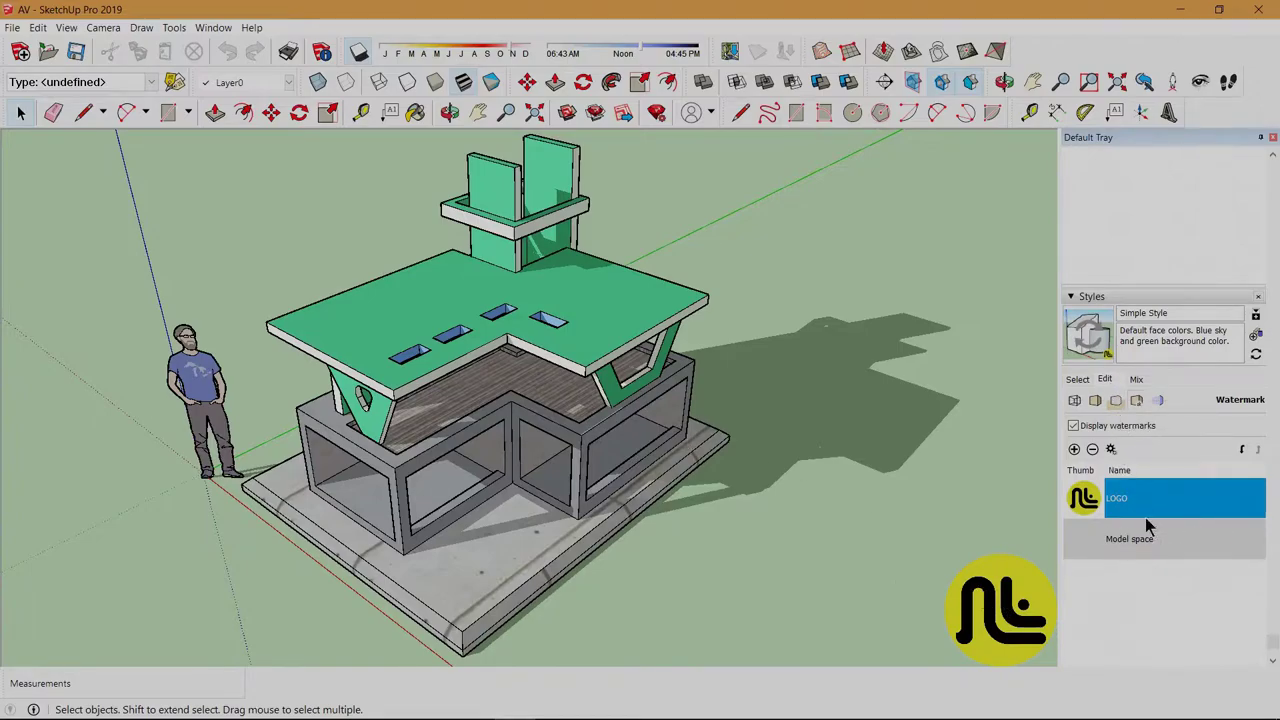
Add a second AV image watermark, Watermark1, fixed in the bottom-left screen corner
{"action": "left_click", "coordinate": [1110, 527]}
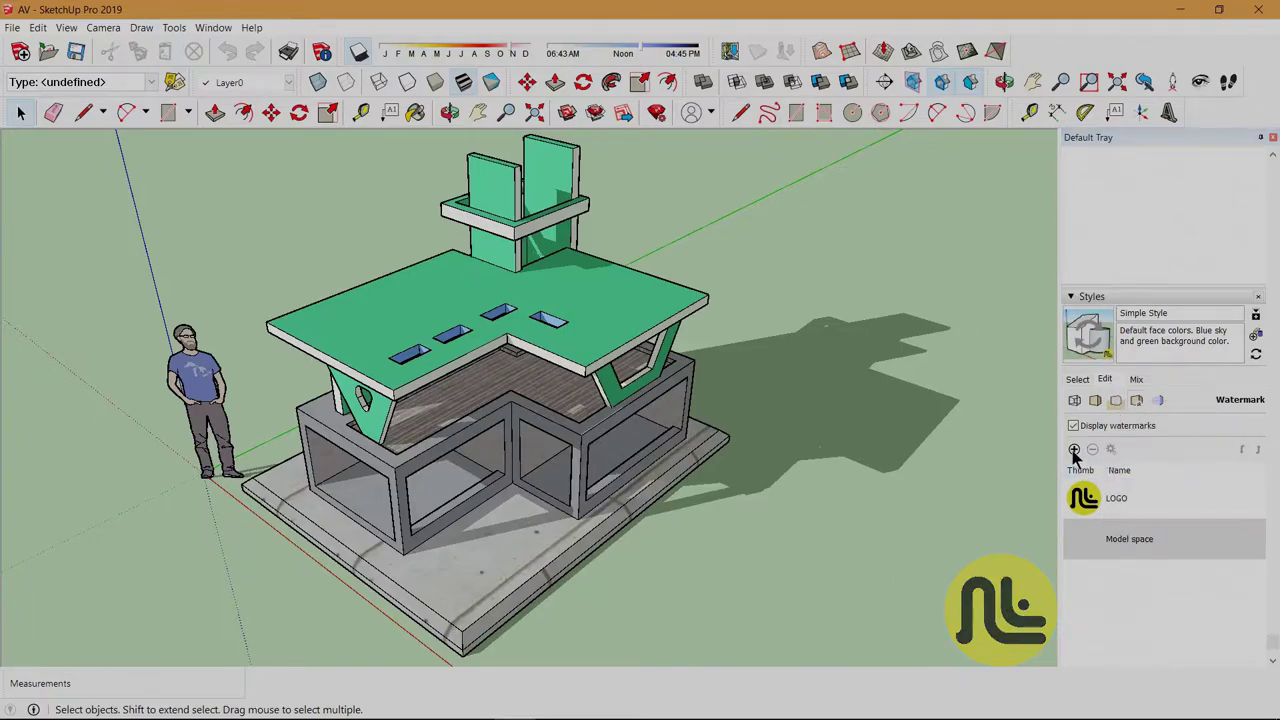
{"action": "left_click", "coordinate": [1074, 449]}
{"action": "left_click", "coordinate": [586, 396]}
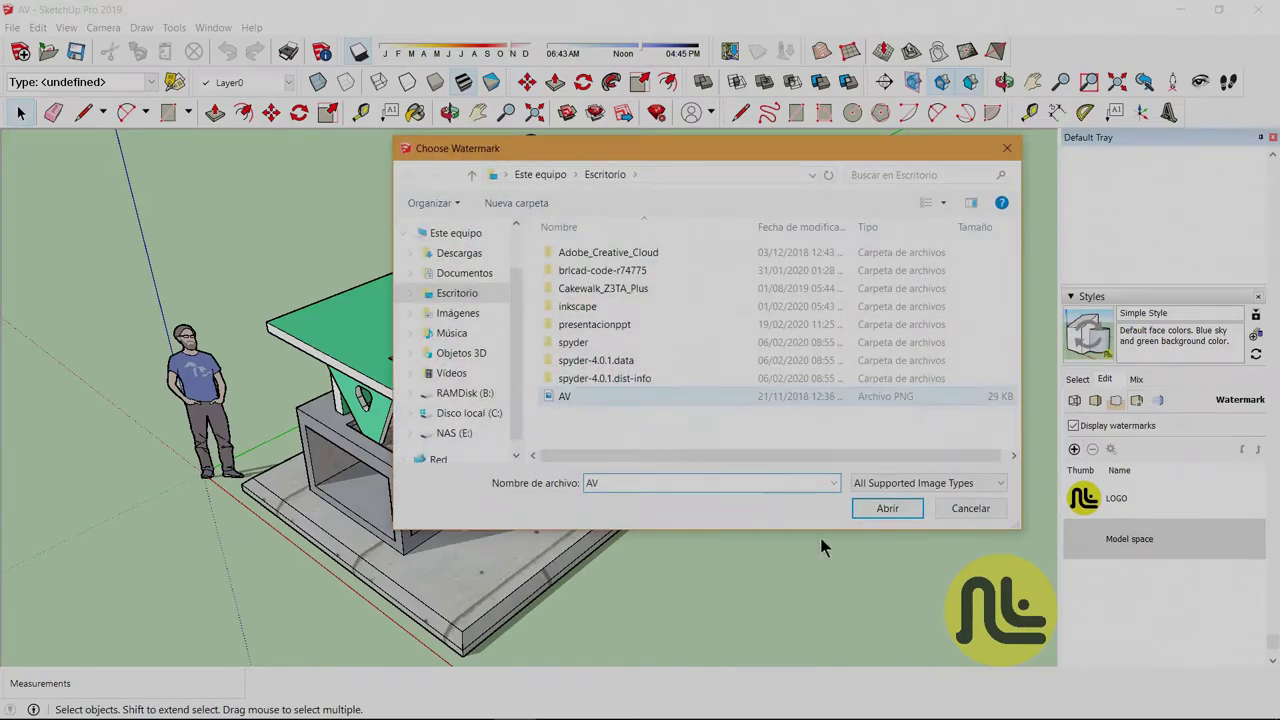
{"action": "left_click", "coordinate": [887, 508]}
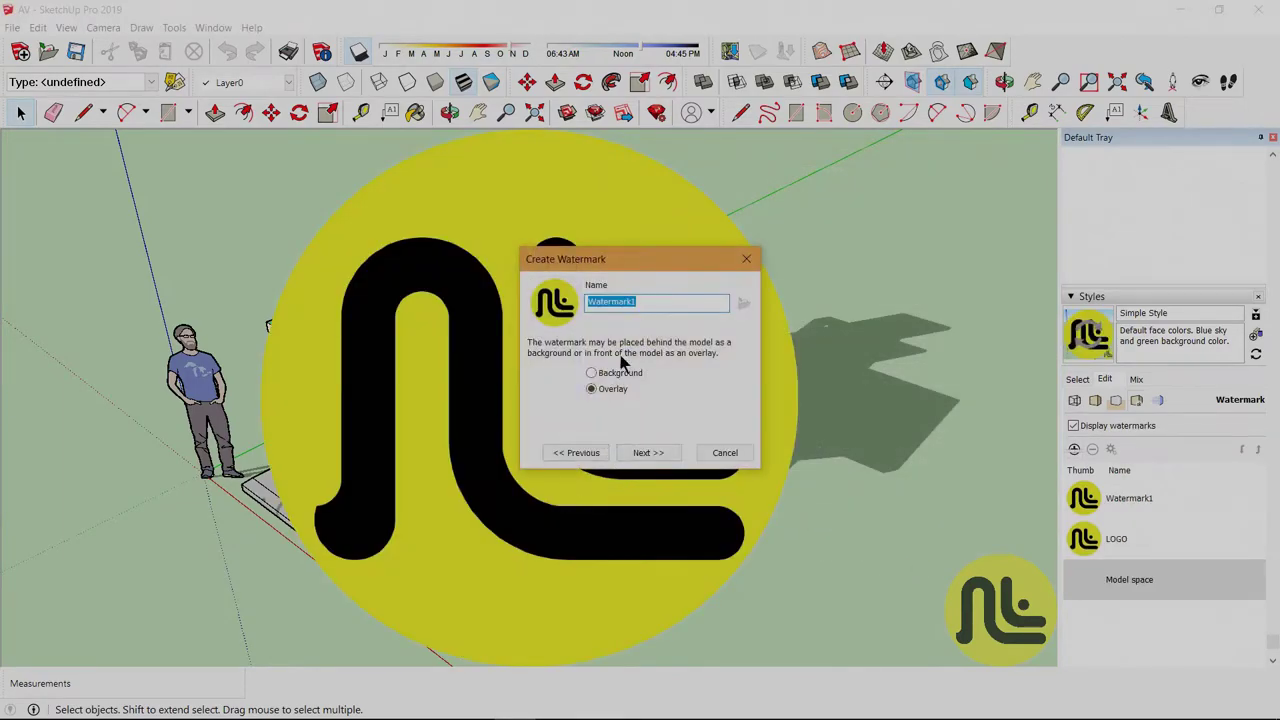
{"action": "left_click", "coordinate": [649, 455]}
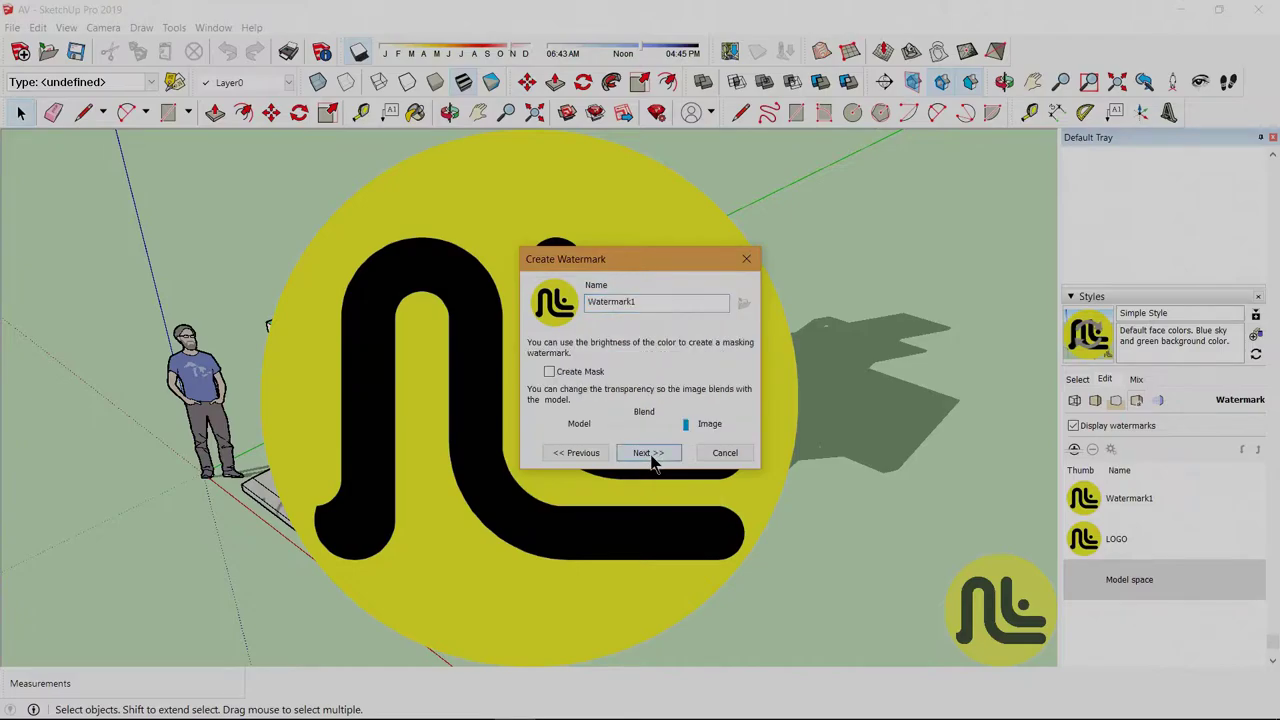
{"action": "left_click", "coordinate": [651, 456]}
{"action": "left_click", "coordinate": [625, 396]}
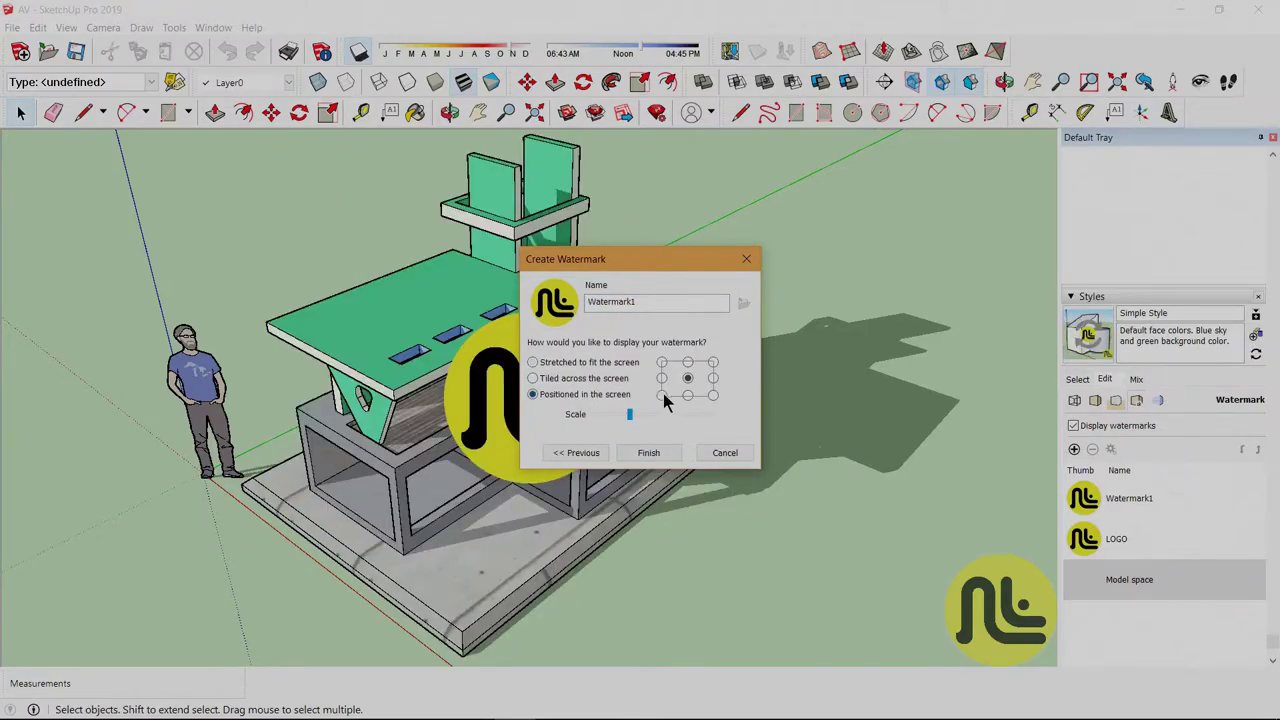
{"action": "left_click", "coordinate": [663, 394]}
{"action": "left_click", "coordinate": [645, 452]}
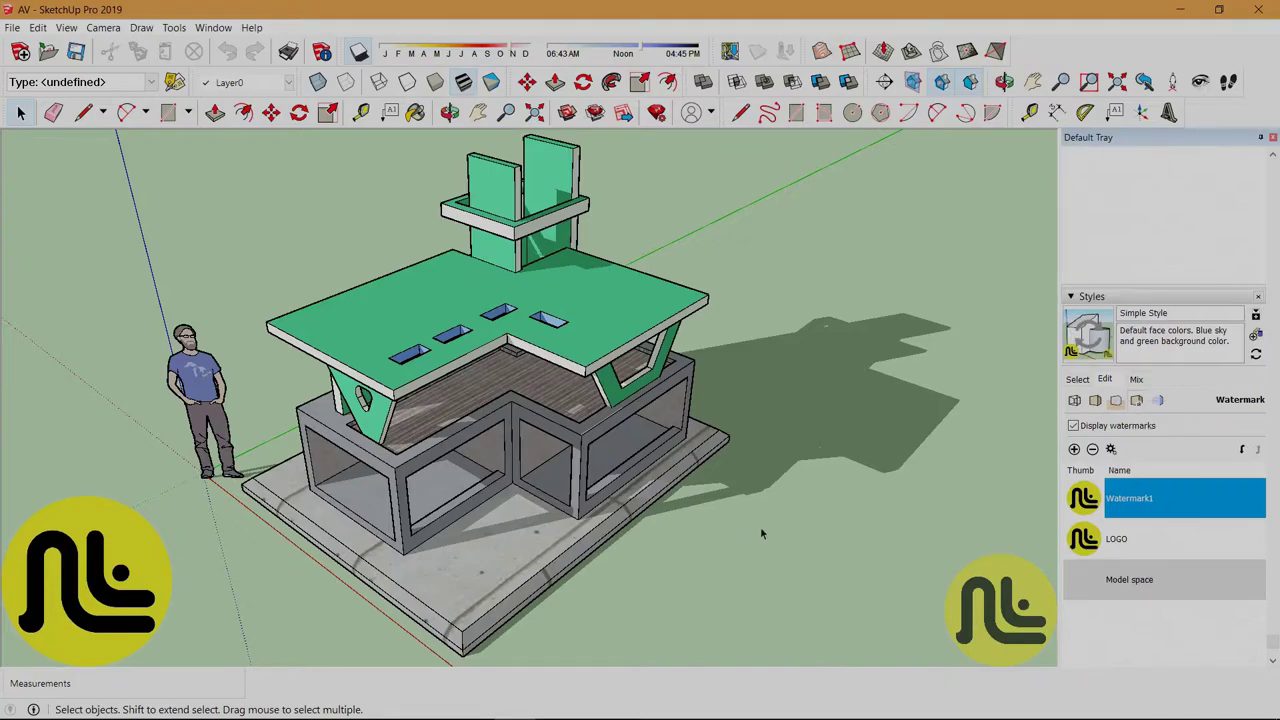
Close the AV model, answer the save prompt, and open the ARBOL DE MANZANA model
{"action": "left_click", "coordinate": [1258, 9]}
{"action": "left_click", "coordinate": [575, 404]}
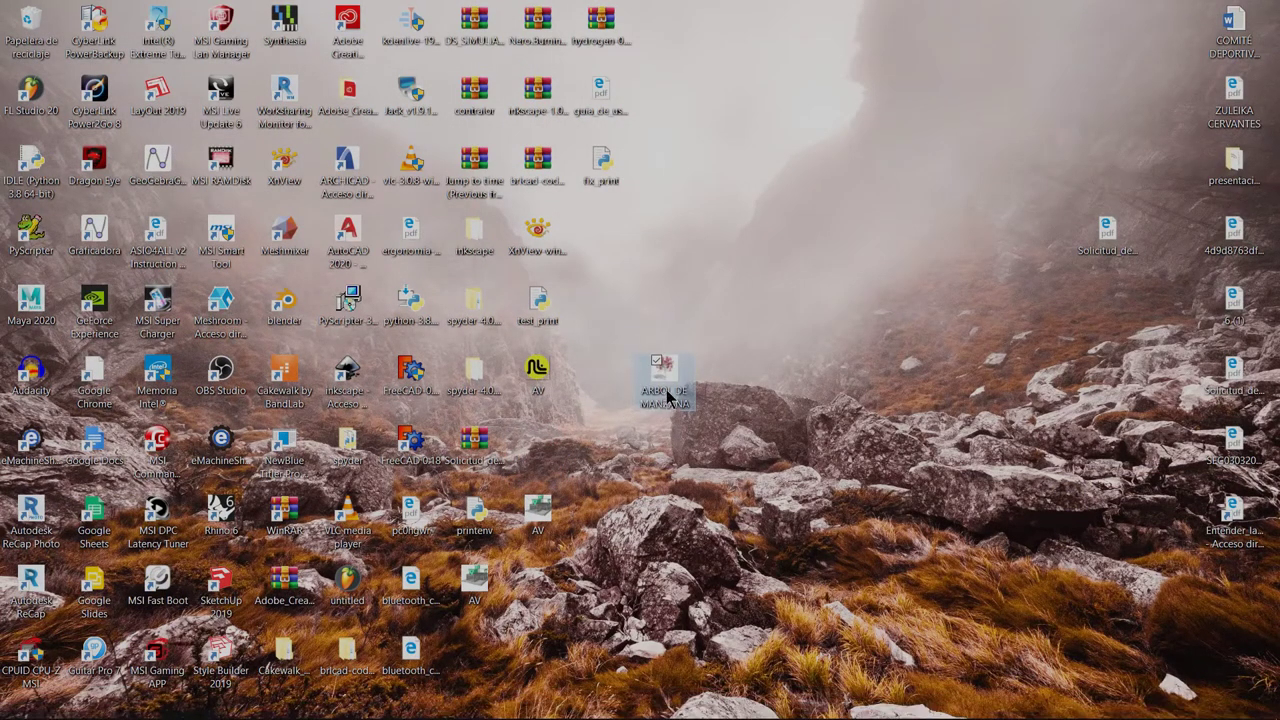
{"action": "left_click", "coordinate": [674, 390]}
{"action": "left_click", "coordinate": [660, 430]}
{"action": "double_click", "coordinate": [674, 390]}
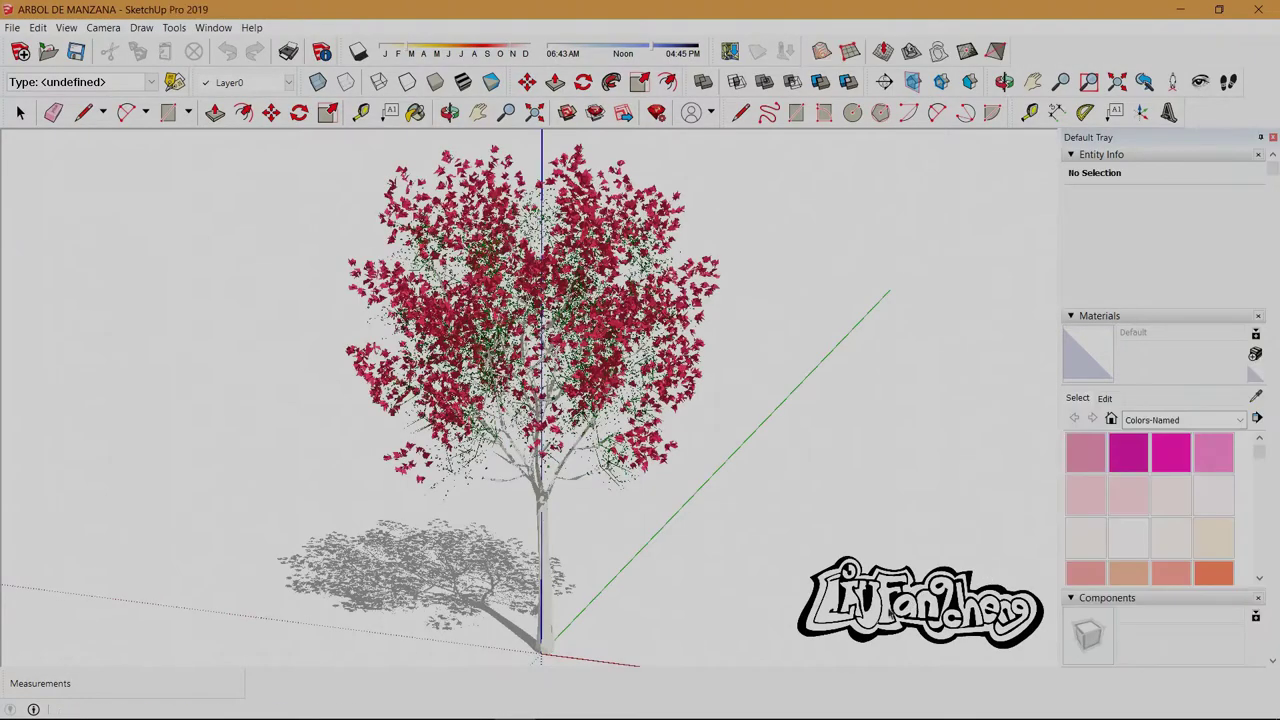
Reframe the tree and scroll the Default Tray to the Styles panel's Edit tab
{"action": "middle_click_drag", "start_coordinate": [694, 558], "coordinate": [735, 568]}
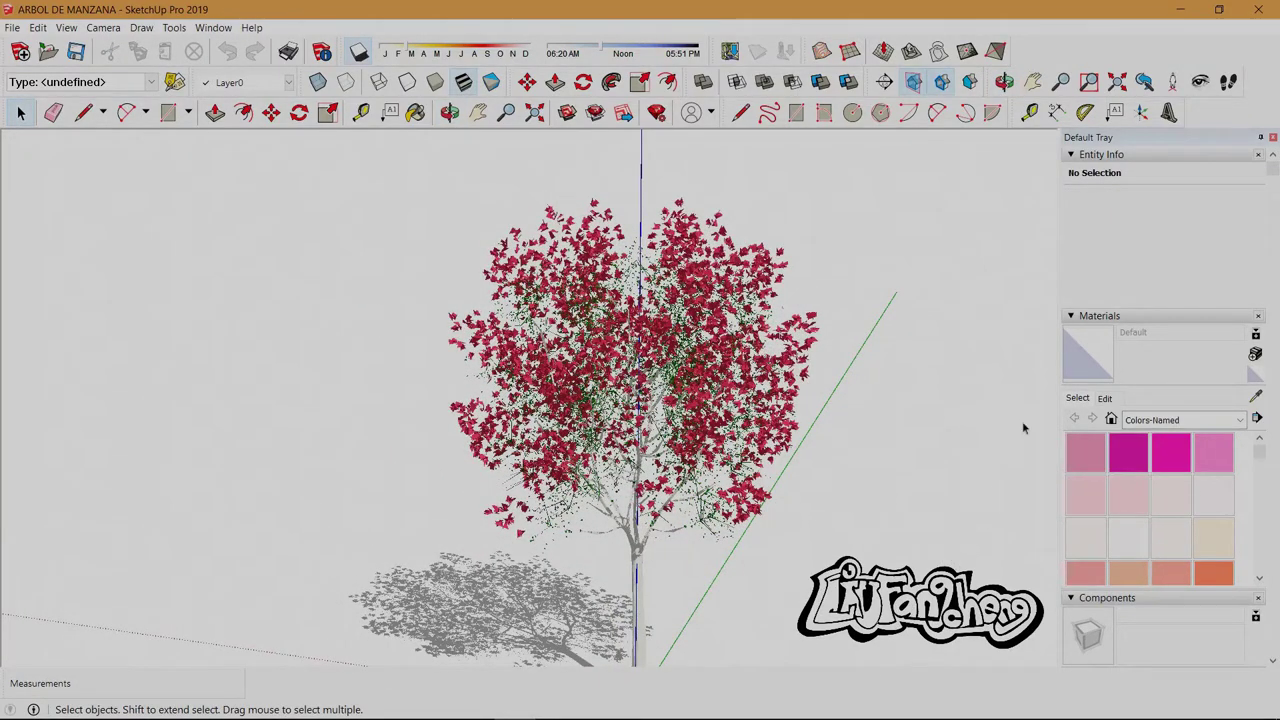
{"action": "scroll", "coordinate": [1131, 443], "scroll_direction": "down", "scroll_amount": 3}
{"action": "scroll", "coordinate": [1140, 523], "scroll_direction": "down", "scroll_amount": 3}
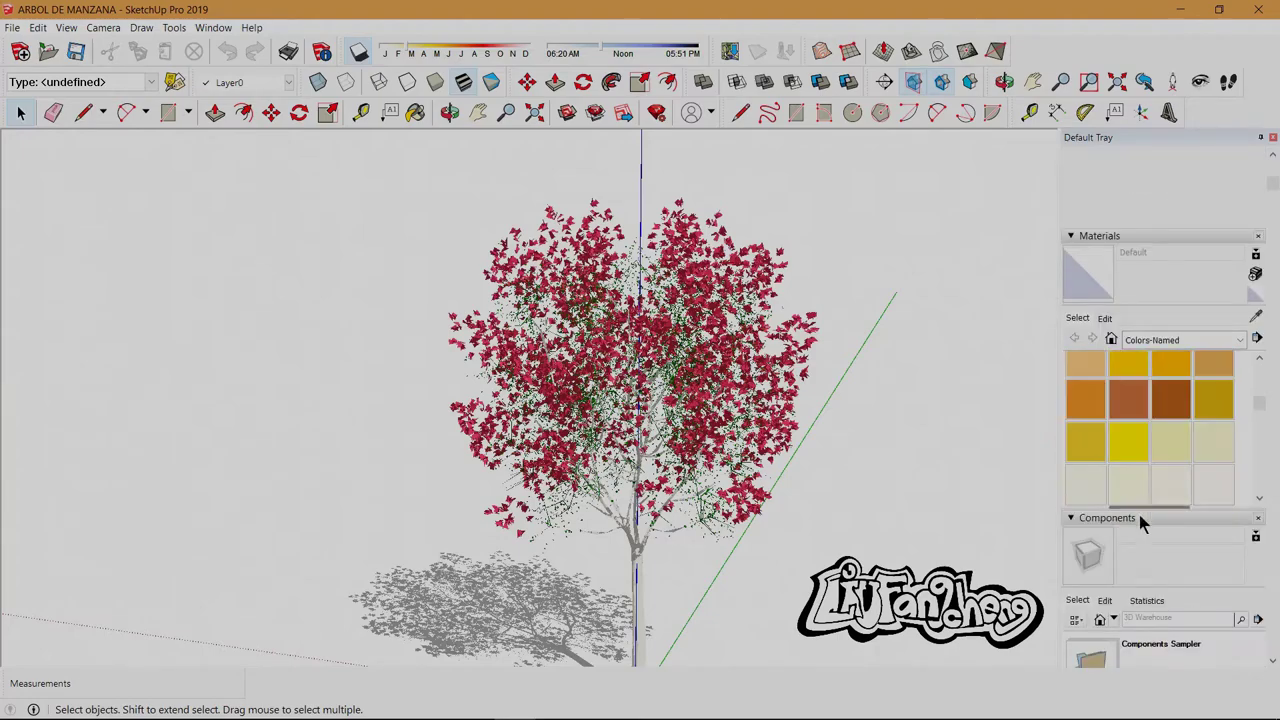
{"action": "scroll", "coordinate": [1137, 557], "scroll_direction": "down", "scroll_amount": 3}
{"action": "scroll", "coordinate": [1137, 545], "scroll_direction": "down", "scroll_amount": 2}
{"action": "scroll", "coordinate": [1137, 545], "scroll_direction": "down", "scroll_amount": 3}
{"action": "scroll", "coordinate": [1106, 503], "scroll_direction": "down", "scroll_amount": 3}
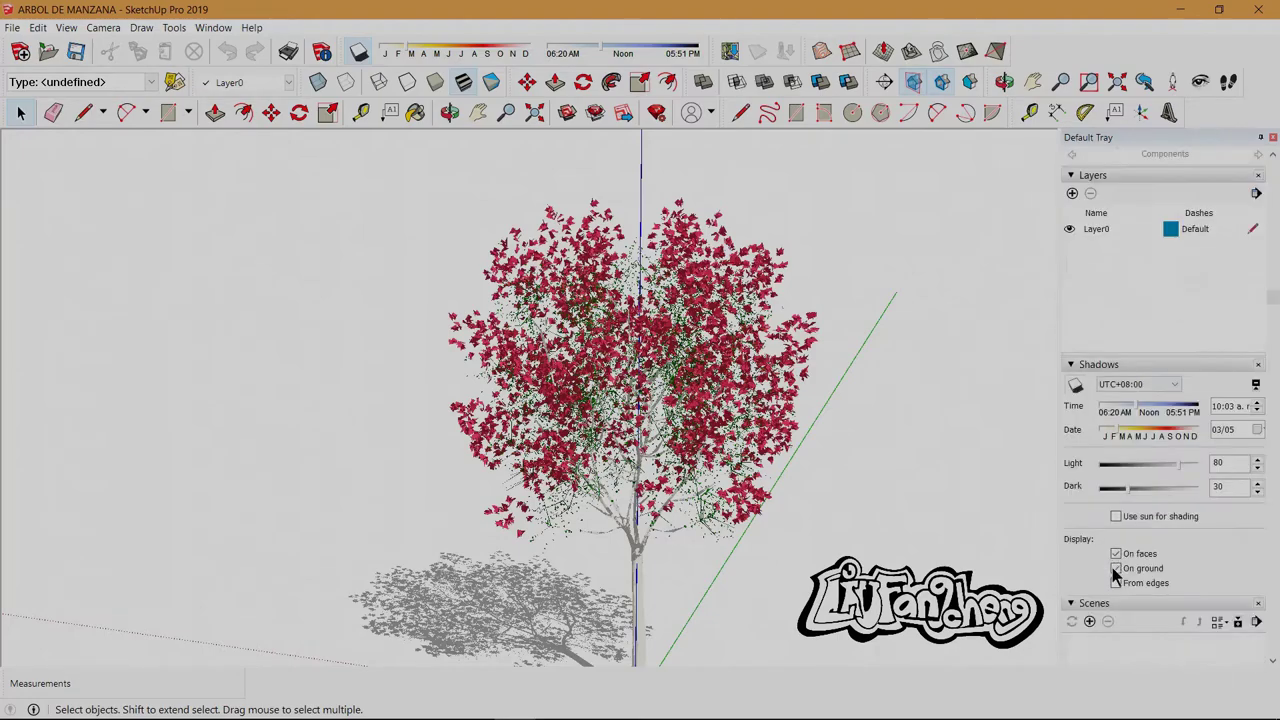
{"action": "scroll", "coordinate": [1109, 520], "scroll_direction": "down", "scroll_amount": 2}
{"action": "scroll", "coordinate": [1091, 465], "scroll_direction": "down", "scroll_amount": 2}
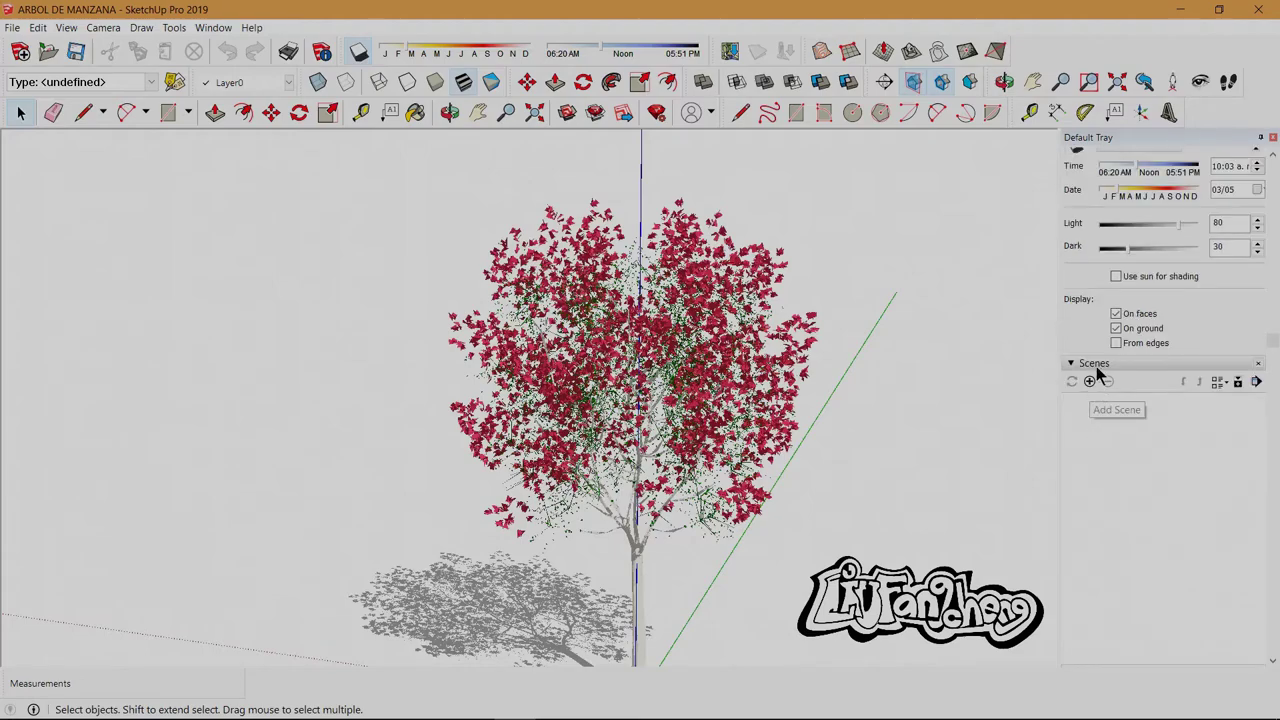
{"action": "left_click", "coordinate": [1094, 364]}
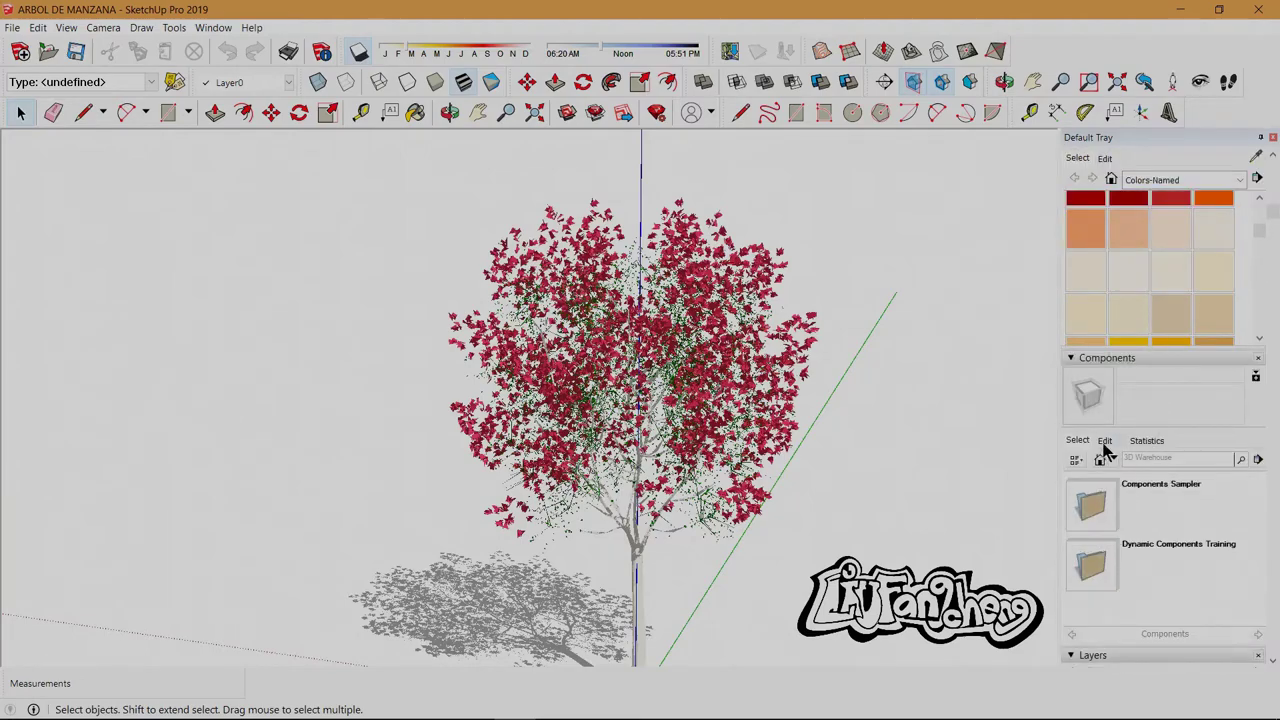
Show the tree style's watermark settings listing its single text watermark
{"action": "scroll", "coordinate": [1105, 450], "scroll_direction": "down", "scroll_amount": 5}
{"action": "scroll", "coordinate": [1129, 545], "scroll_direction": "down", "scroll_amount": 5}
{"action": "scroll", "coordinate": [1140, 560], "scroll_direction": "down", "scroll_amount": 5}
{"action": "scroll", "coordinate": [1152, 575], "scroll_direction": "down", "scroll_amount": 5}
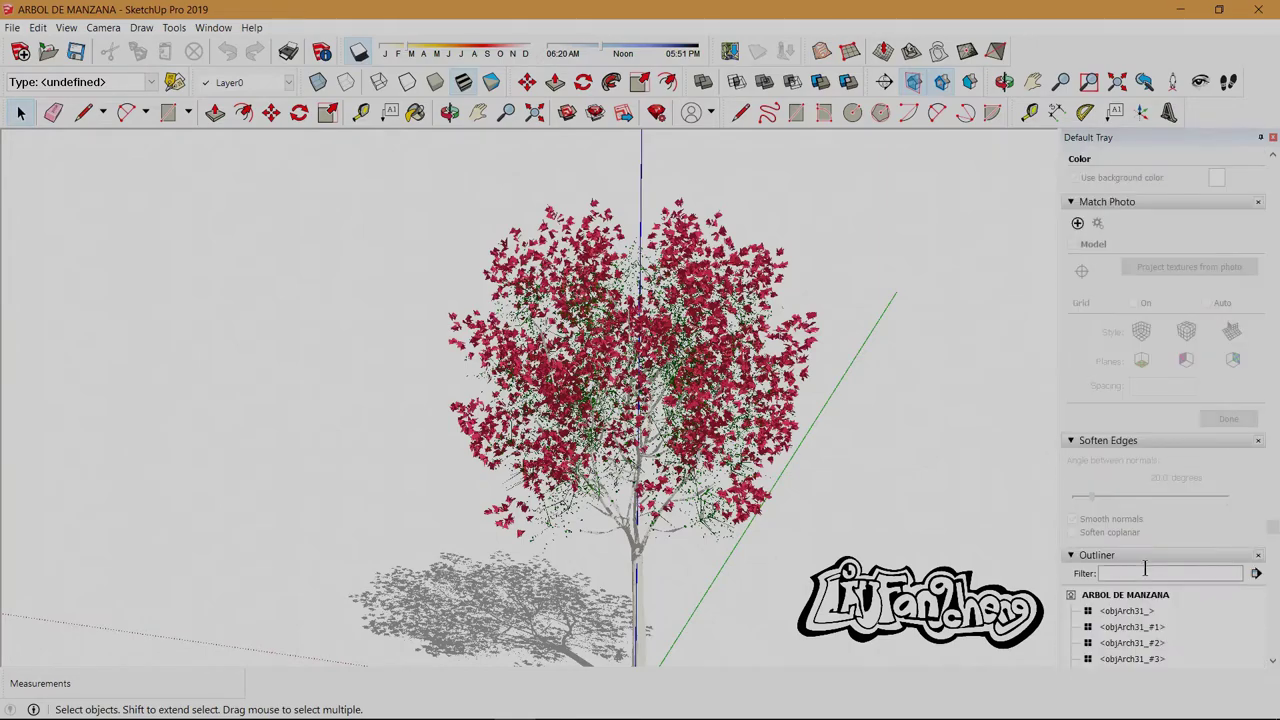
{"action": "scroll", "coordinate": [1140, 575], "scroll_direction": "down", "scroll_amount": 5}
{"action": "left_click", "coordinate": [1108, 352]}
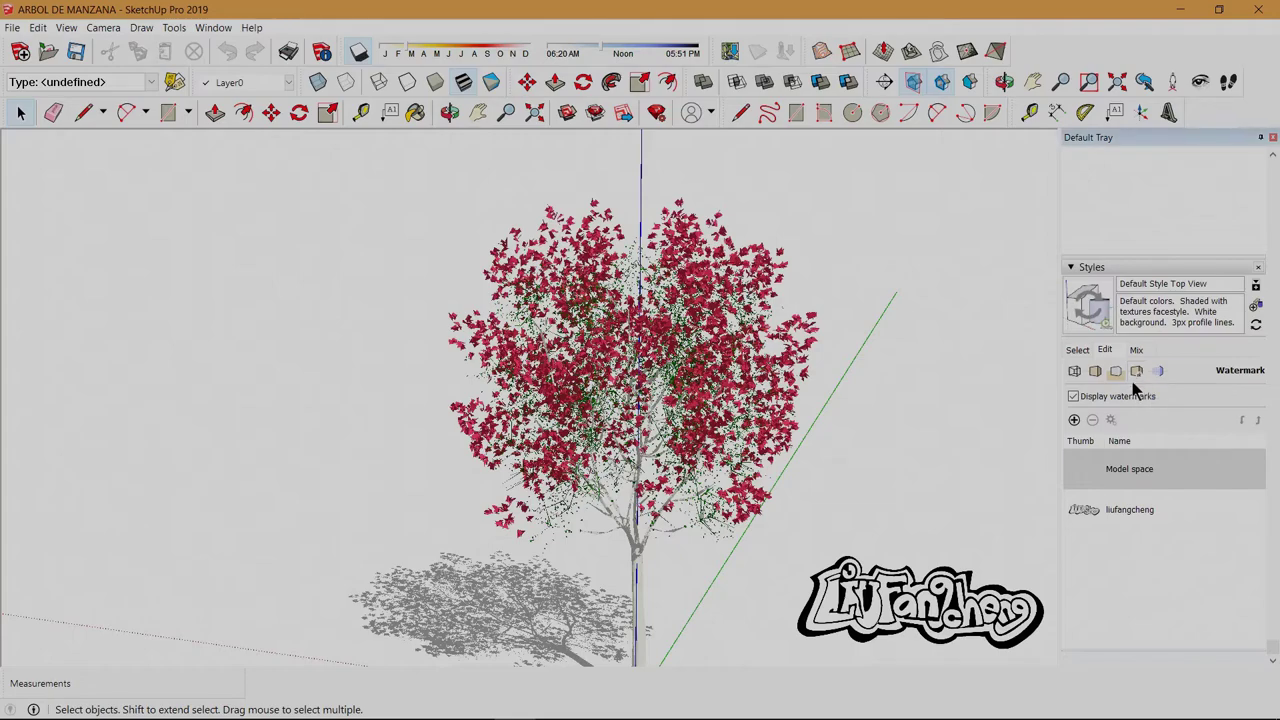
Remove the tree model's text watermark from the style's Watermark list, confirming with Sí
{"action": "left_click", "coordinate": [1102, 510]}
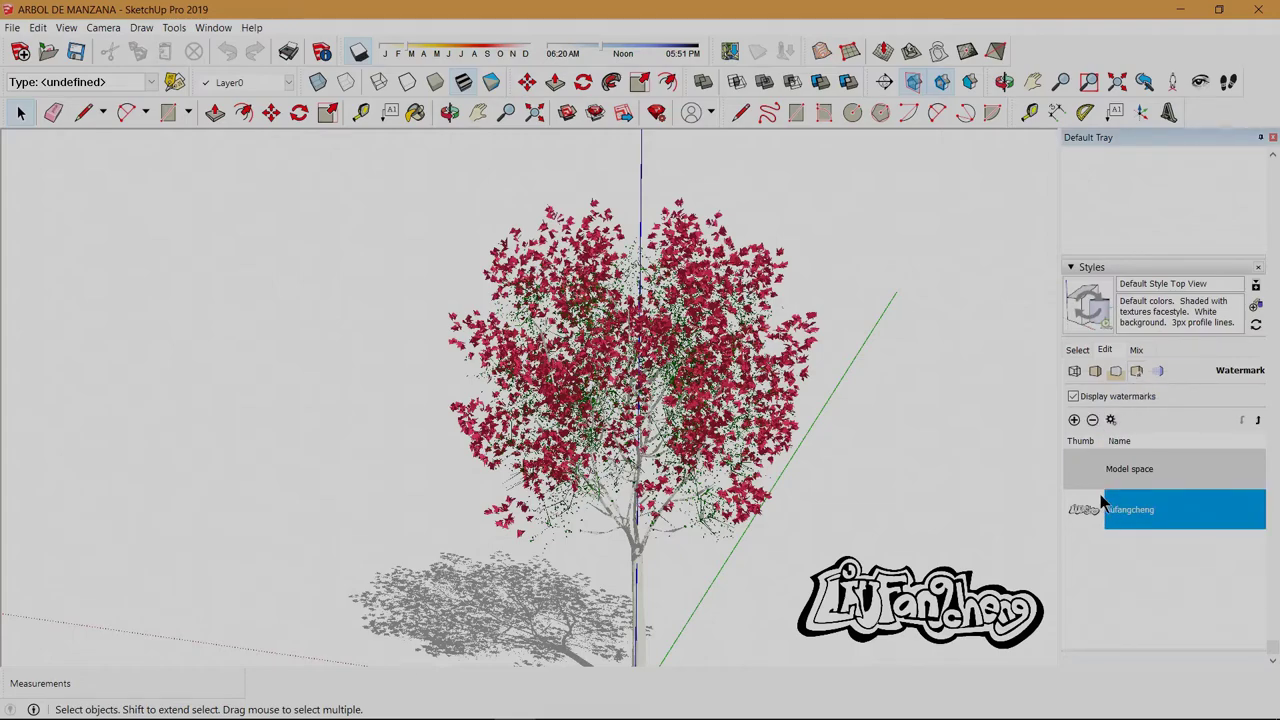
{"action": "left_click", "coordinate": [1093, 421]}
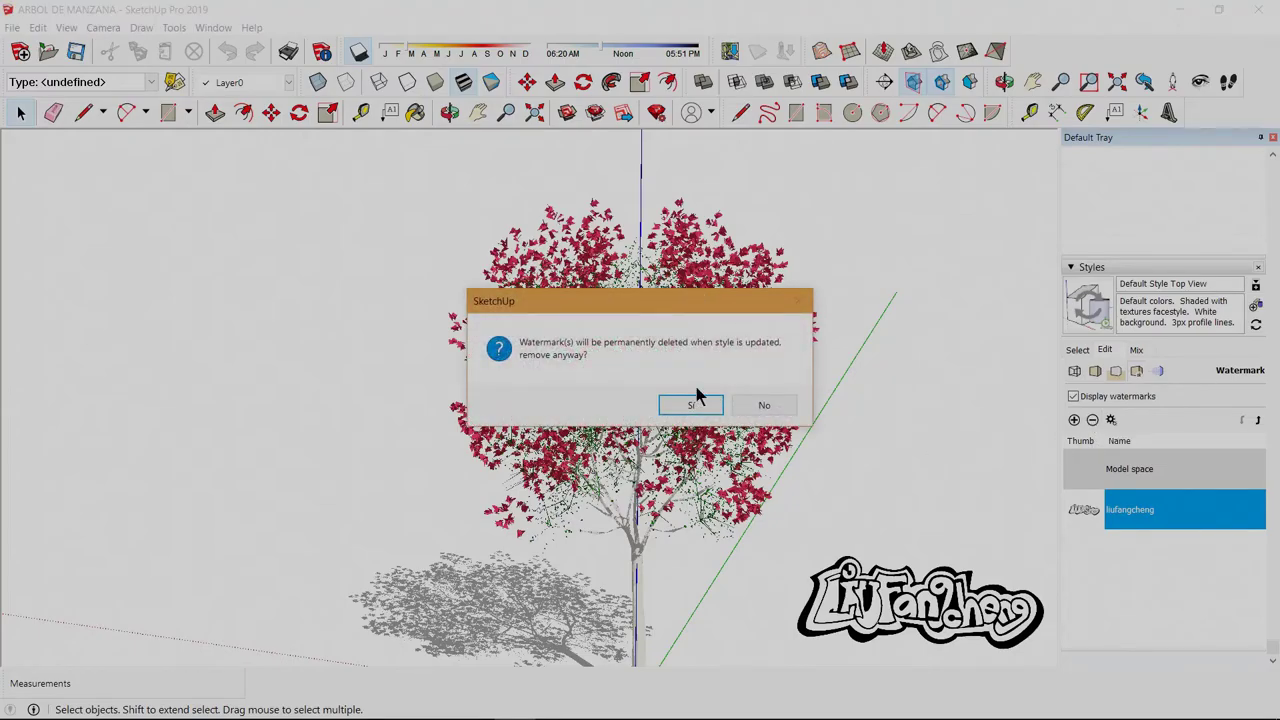
{"action": "left_click", "coordinate": [688, 406]}
{"action": "mouse_move", "coordinate": [831, 457]}
{"action": "middle_mouse_down"}
{"action": "mouse_move", "coordinate": [400, 457]}
{"action": "mouse_move", "coordinate": [649, 609]}
{"action": "mouse_move", "coordinate": [503, 520]}
{"action": "mouse_move", "coordinate": [485, 500]}
{"action": "mouse_move", "coordinate": [492, 469]}
{"action": "mouse_move", "coordinate": [777, 500]}
{"action": "mouse_move", "coordinate": [588, 357]}
{"action": "mouse_move", "coordinate": [509, 449]}
{"action": "mouse_move", "coordinate": [549, 330]}
{"action": "mouse_move", "coordinate": [493, 530]}
{"action": "mouse_move", "coordinate": [337, 491]}
{"action": "mouse_move", "coordinate": [689, 234]}
{"action": "middle_mouse_up"}
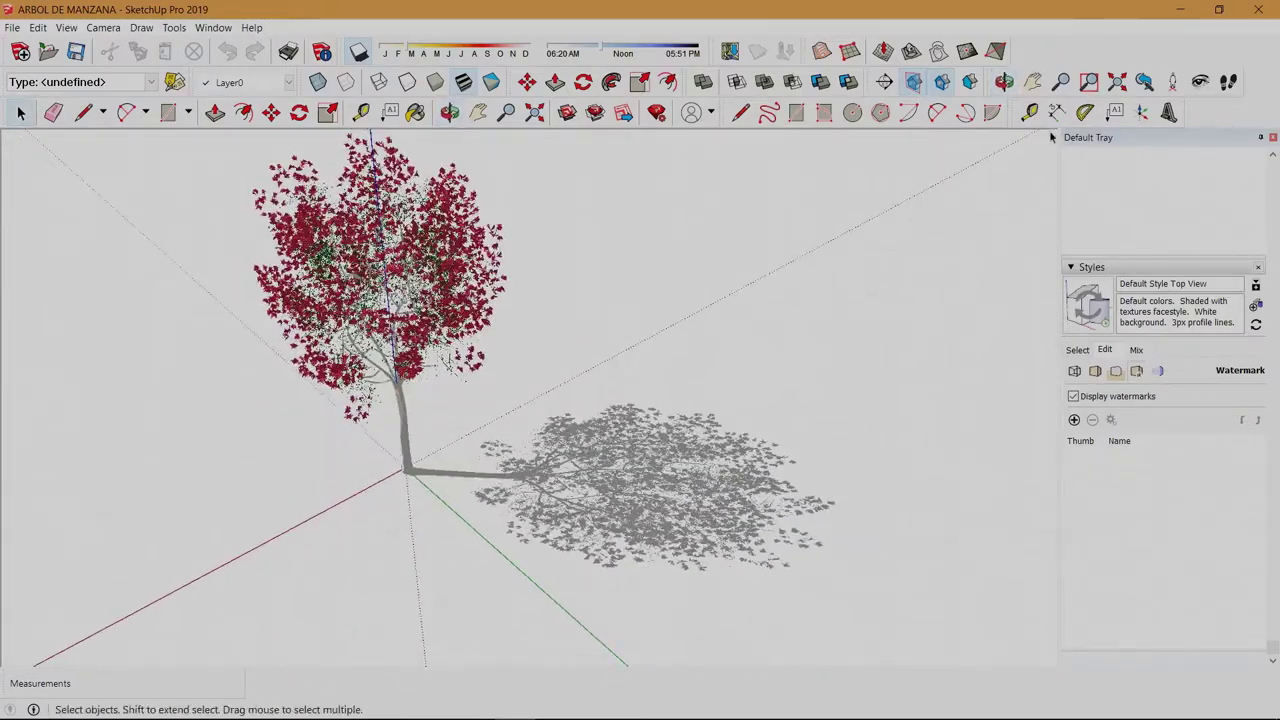